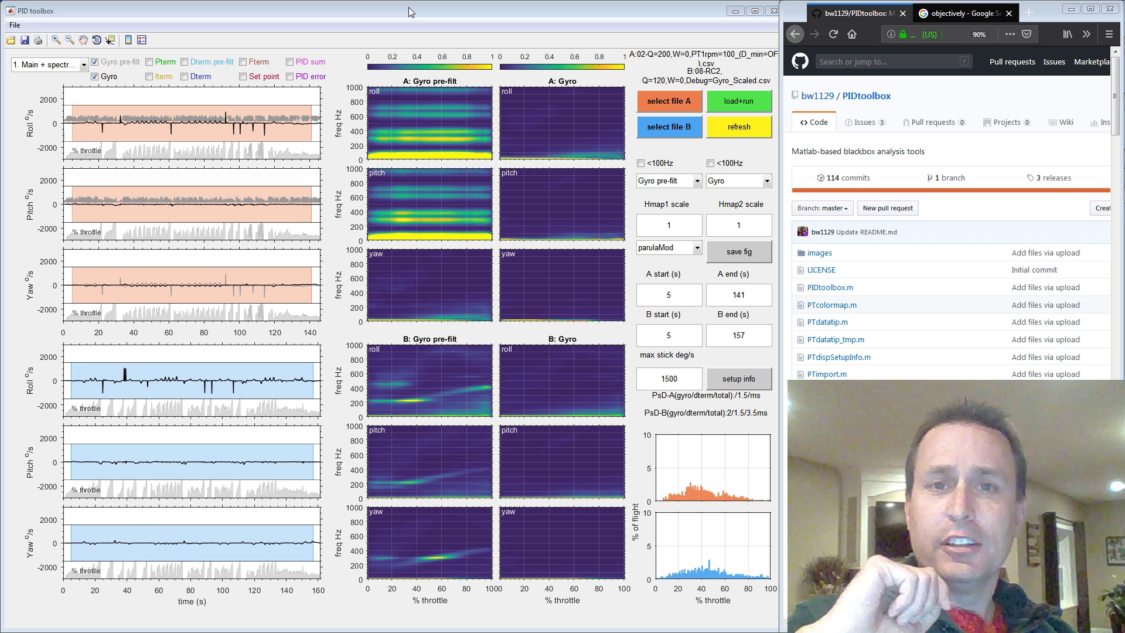
Step: Switch to the Google search results tab
left_click(963, 17)
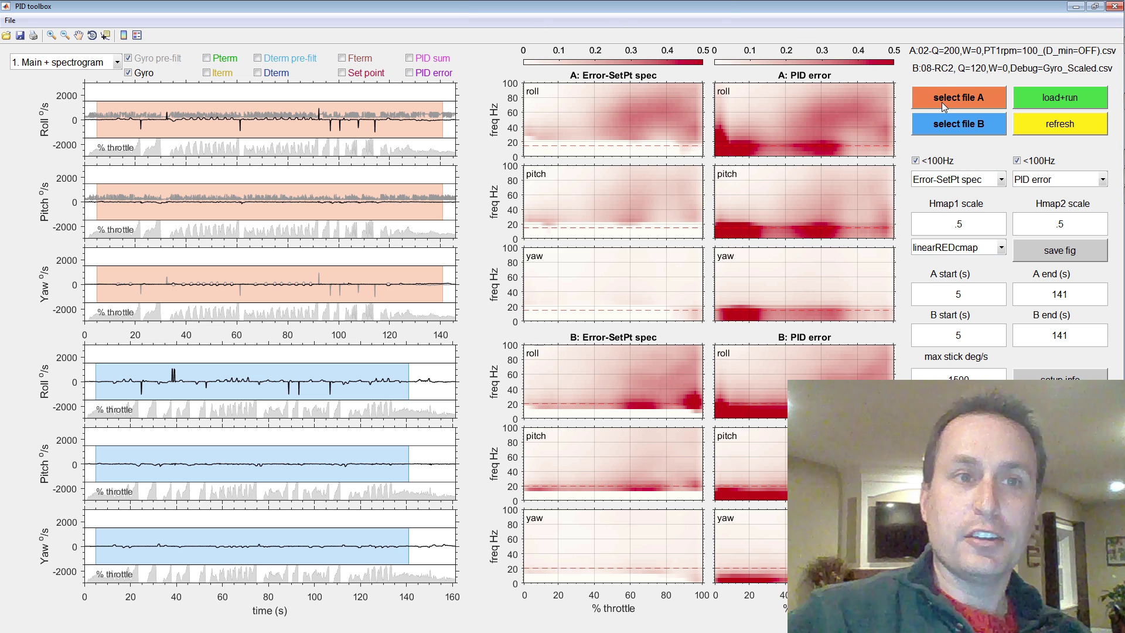
Step: Change the PIDtoolbox display layout to '4. |PIDerror| + spectrogram'
left_click(69, 62)
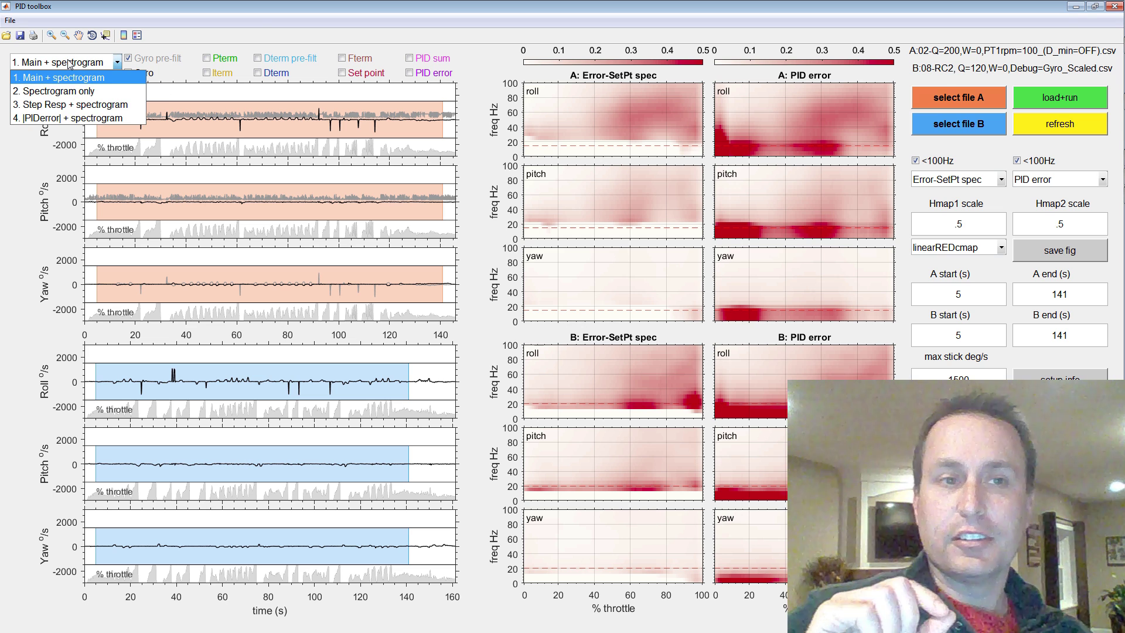
left_click(81, 118)
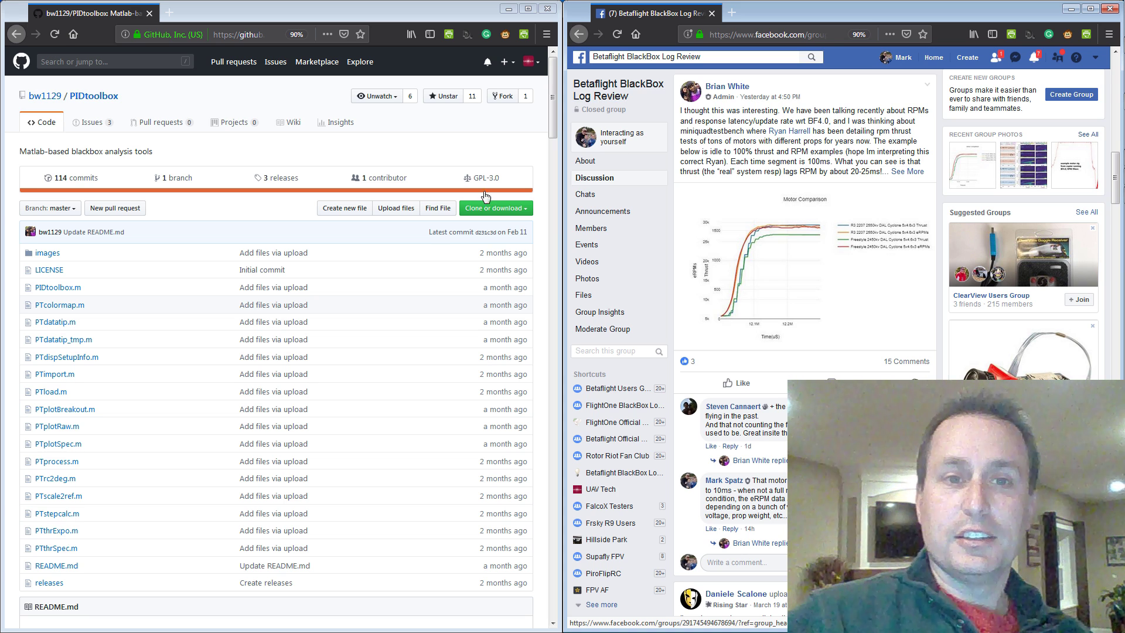
Step: Maximize GitHub, scroll the README to Download, and view the linked MATLAB Runtime download page
double_click(406, 13)
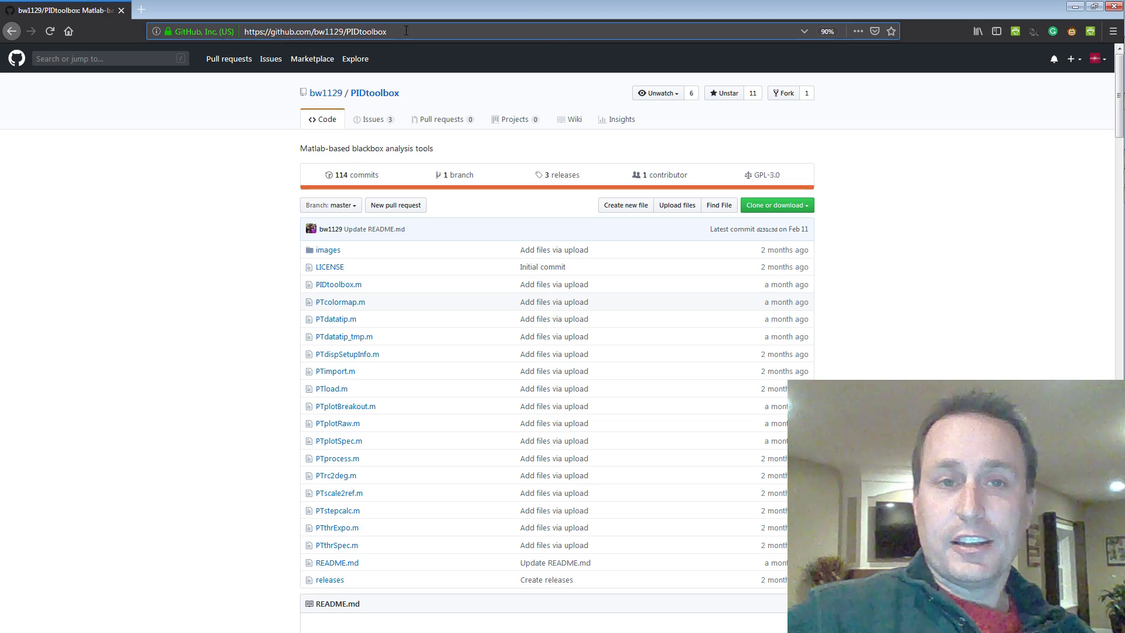
scroll(578, 304, "down", 10)
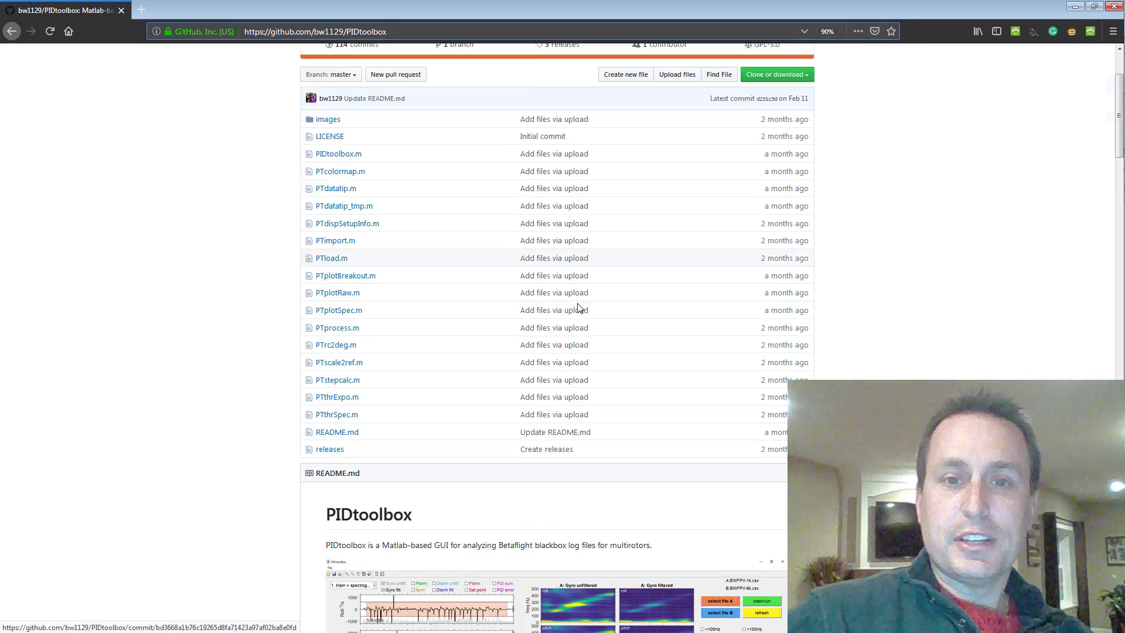
scroll(578, 304, "down", 8)
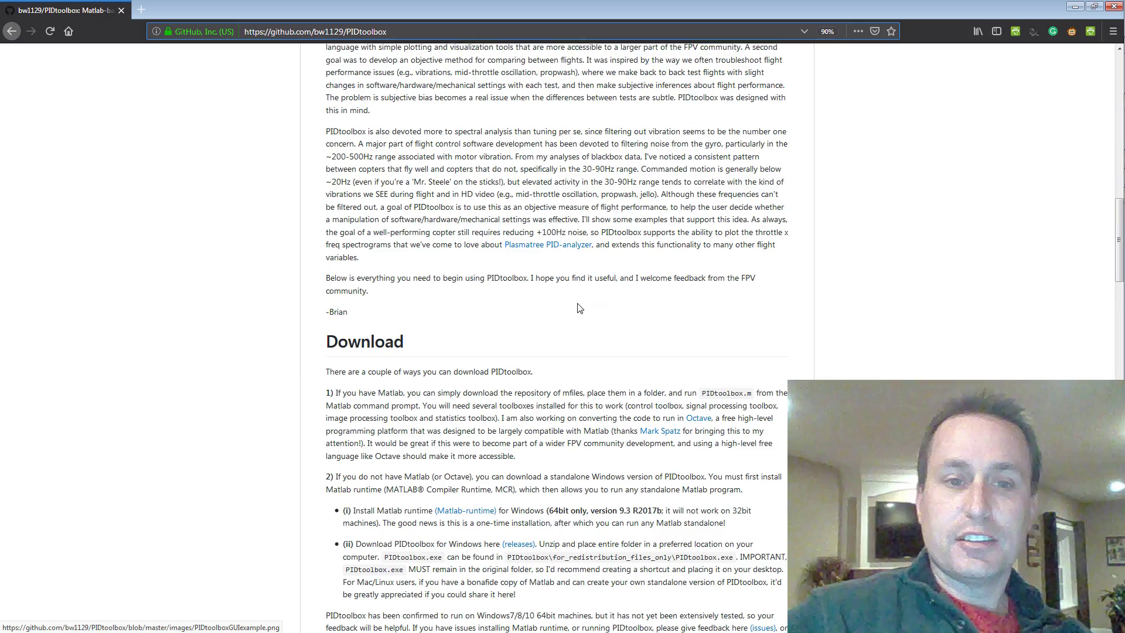
left_click(481, 404)
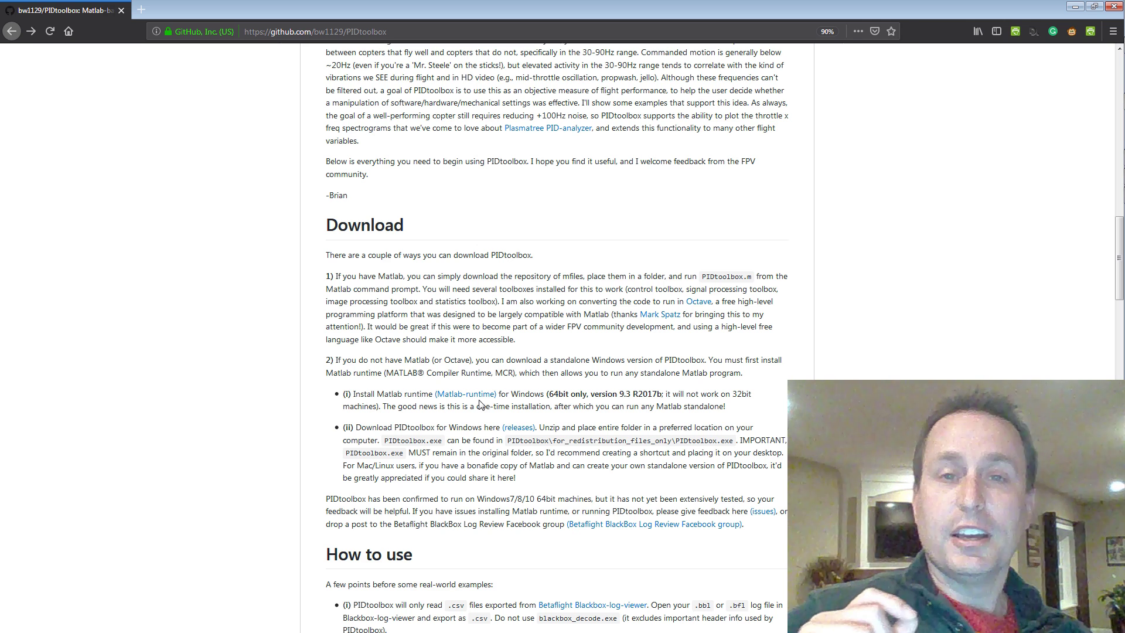
left_click(486, 394)
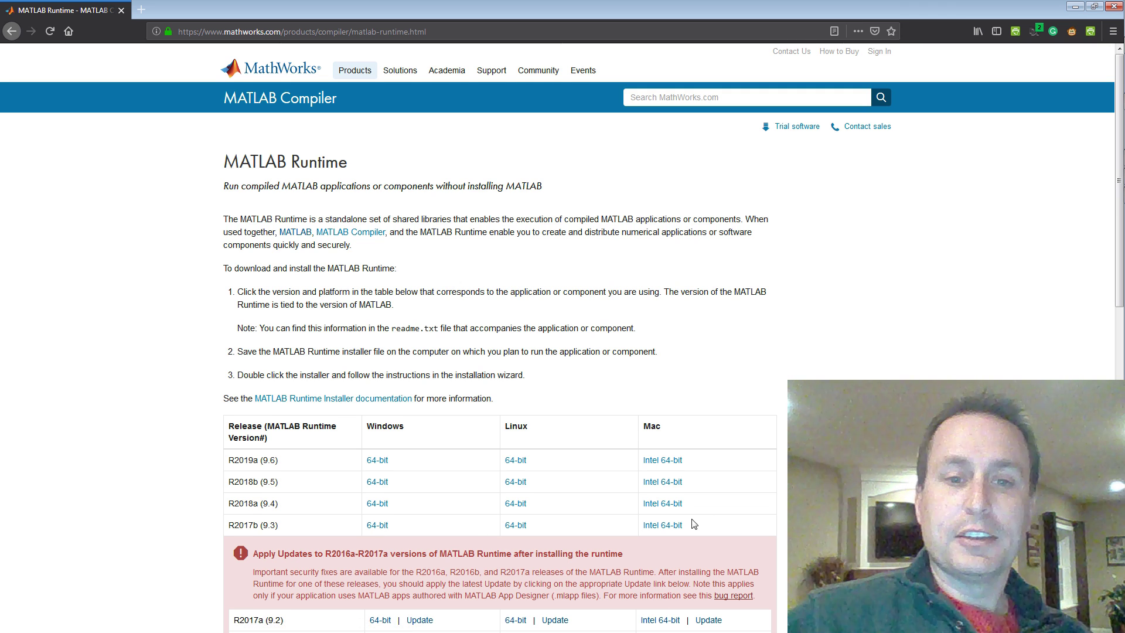
scroll(694, 523, "down", 4)
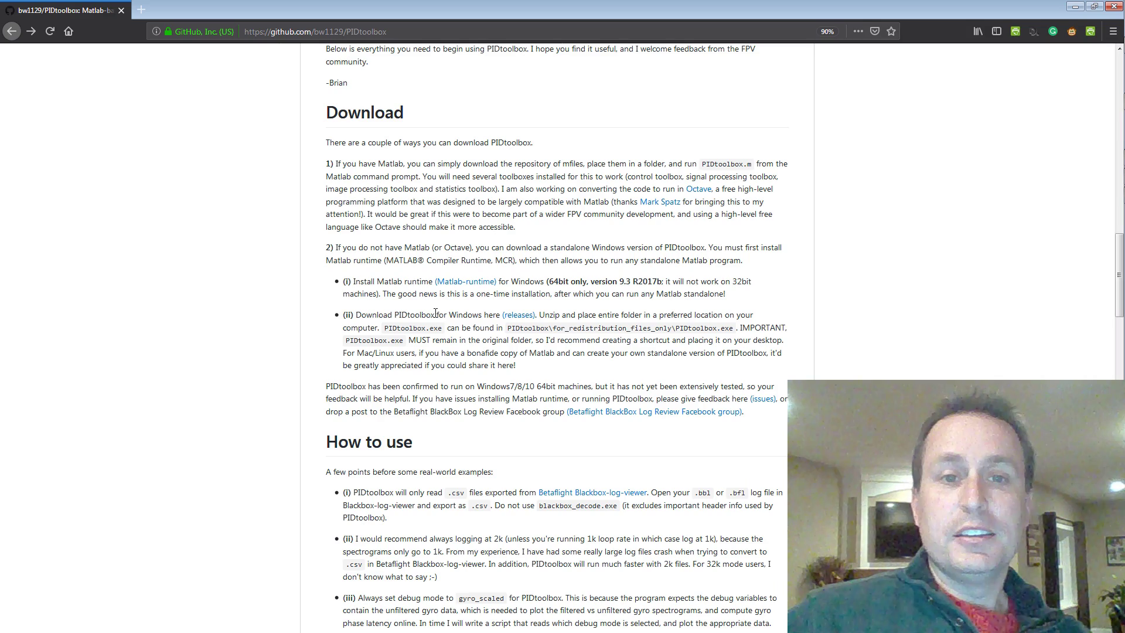
Step: From the repo's '3 releases' page, download the PIDtoolbox_v0.12.zip asset
scroll(528, 320, "up", 7)
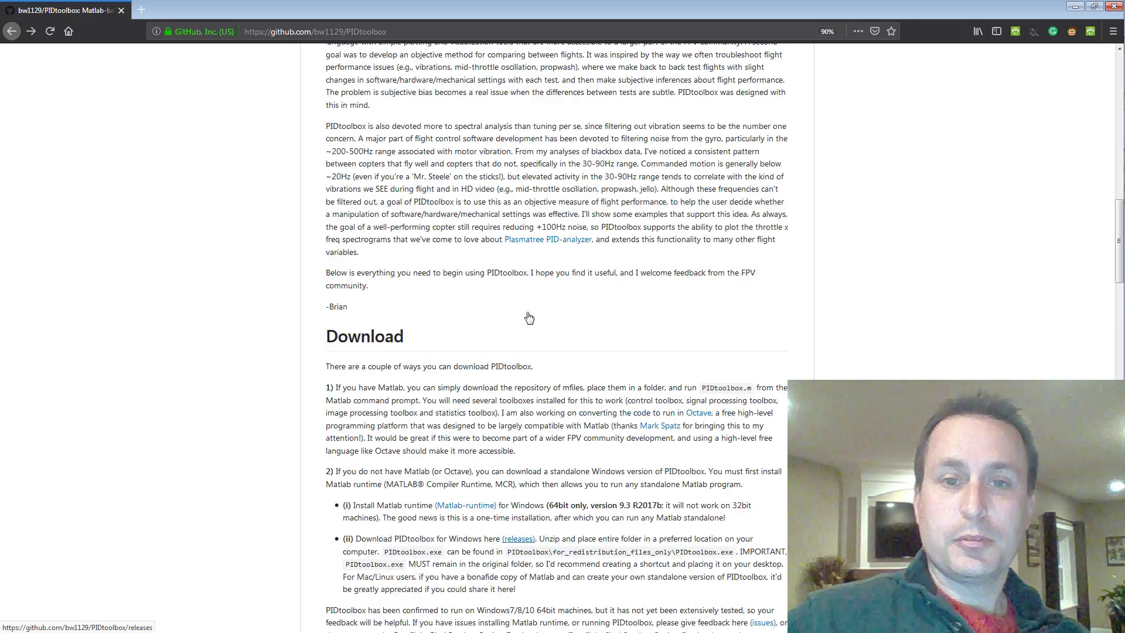
scroll(531, 328, "down", 5)
scroll(536, 357, "up", 11)
scroll(539, 380, "up", 6)
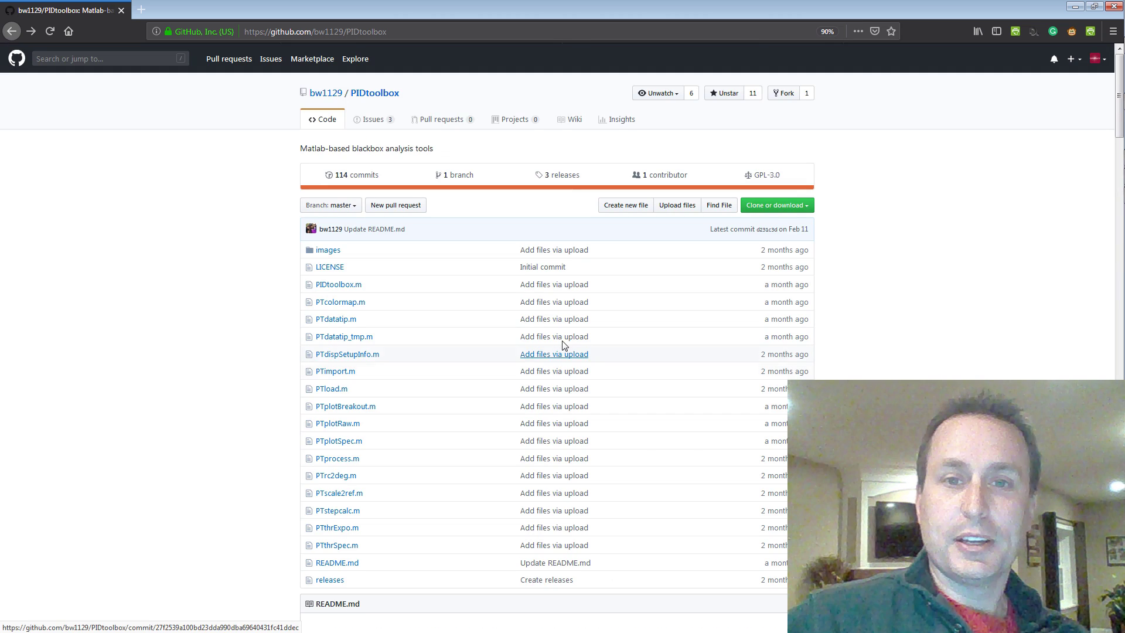
left_click(566, 175)
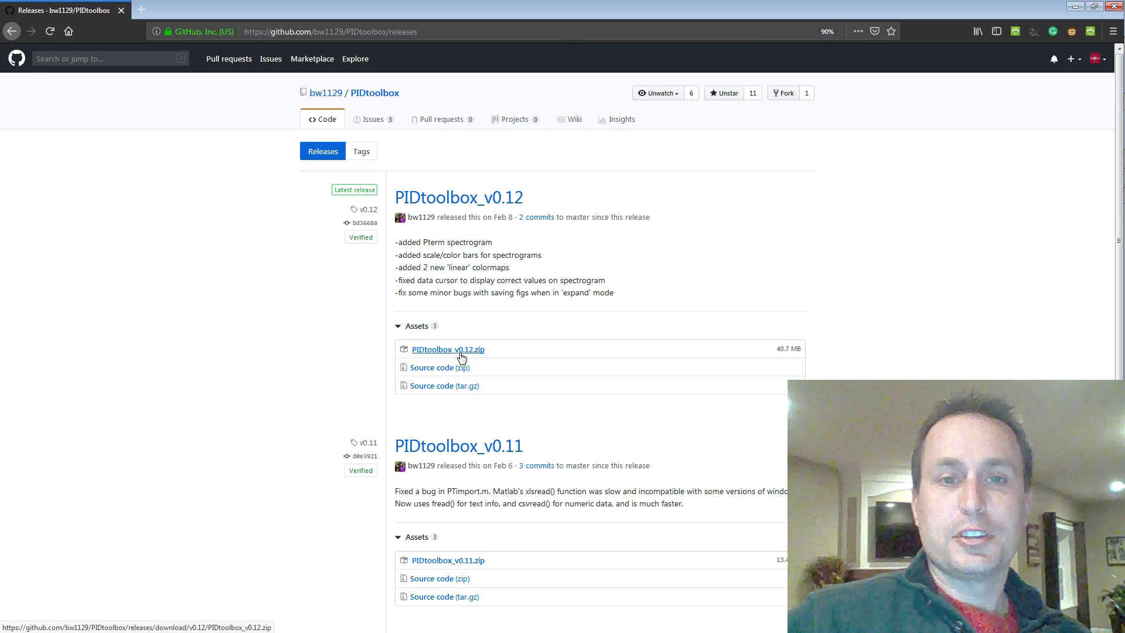
left_click(461, 351)
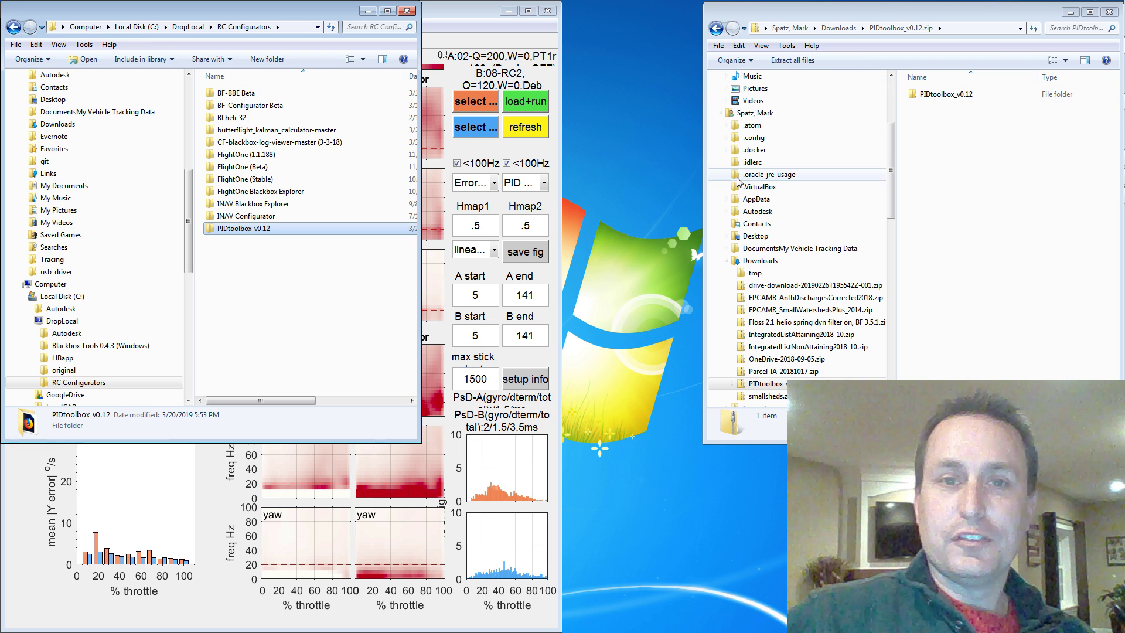
Step: Open the PIDtoolbox_v0.12 folder and look at the for_redistribution_files_only folder's actions without choosing one
left_click(317, 260)
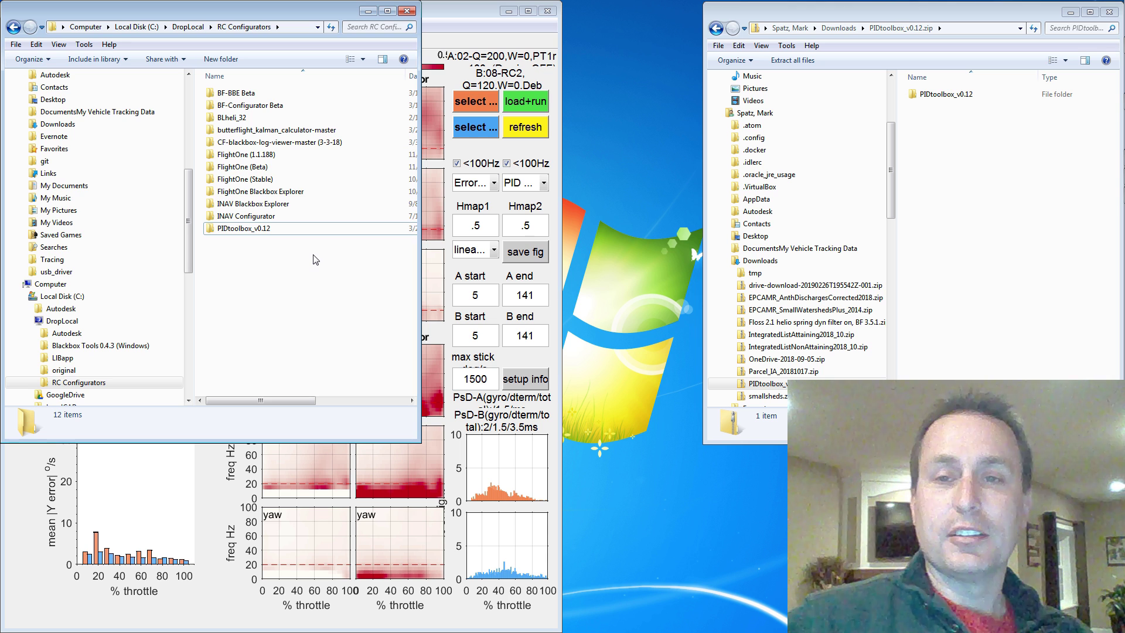
double_click(293, 229)
right_click(295, 109)
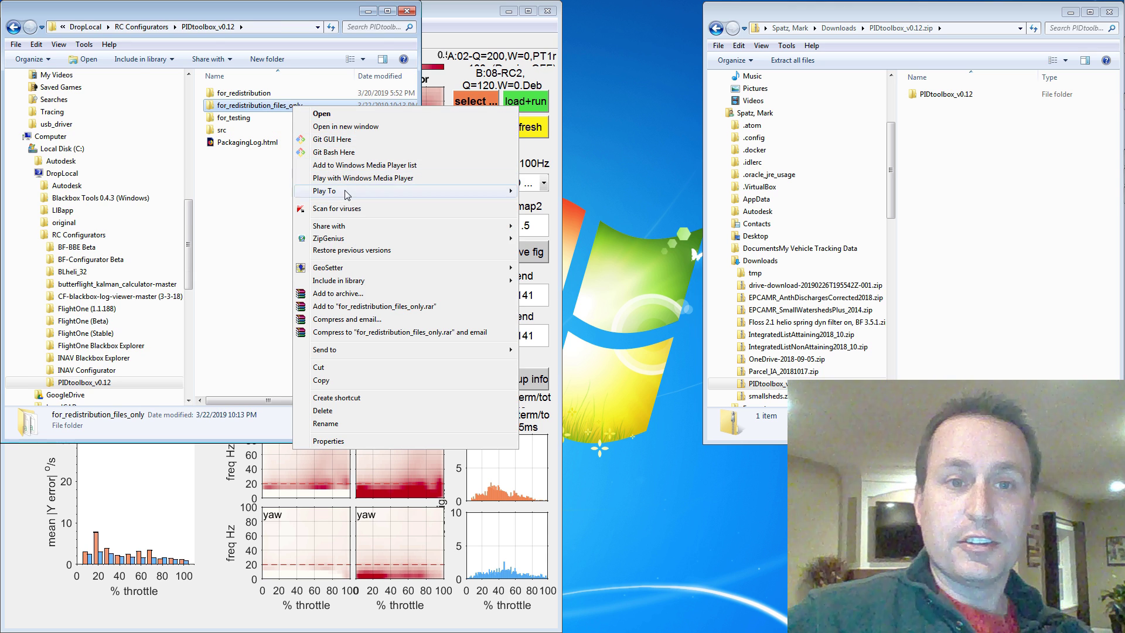
mouse_move(364, 284)
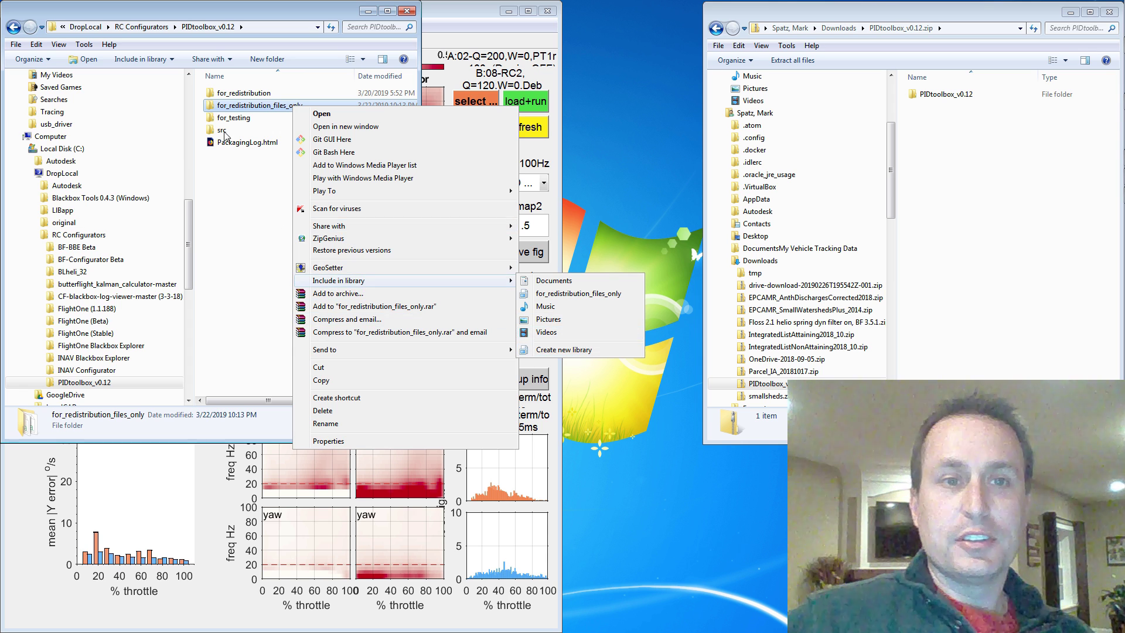
left_click(235, 169)
Step: In for_redistribution_files_only, select PIDtoolbox.exe and bring up its context options
double_click(254, 110)
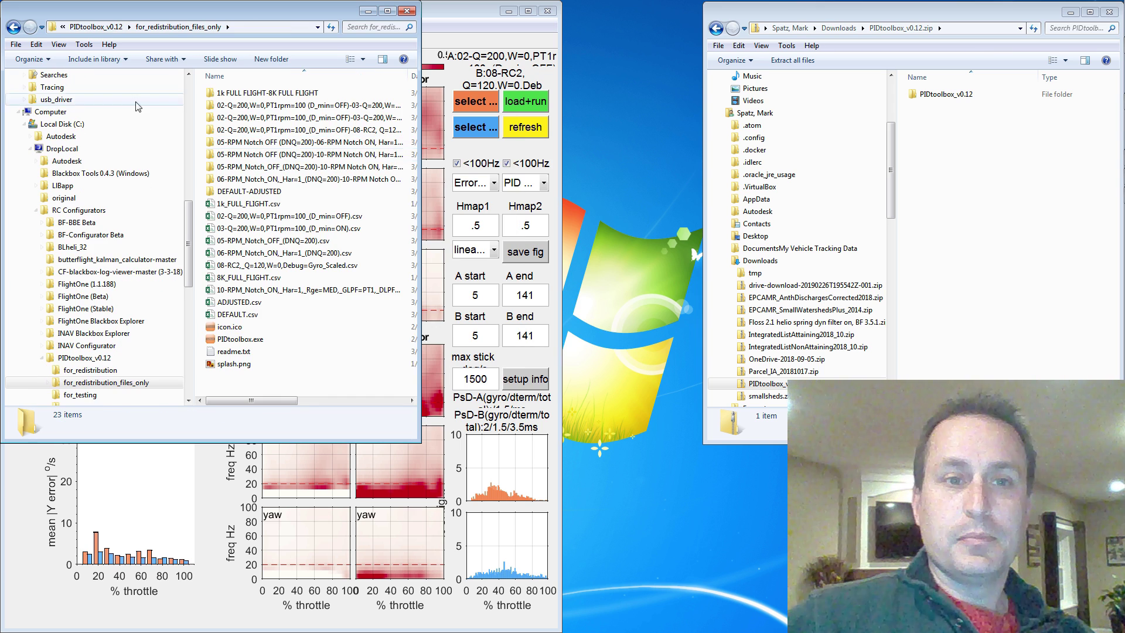
scroll(184, 208, "up", 10)
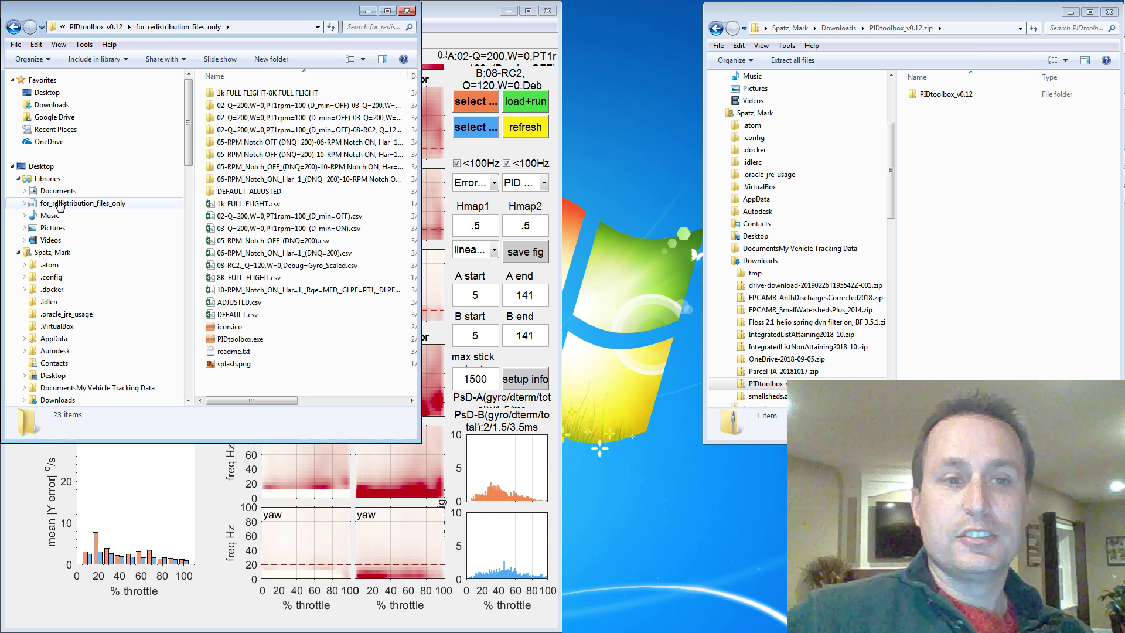
left_click(61, 204)
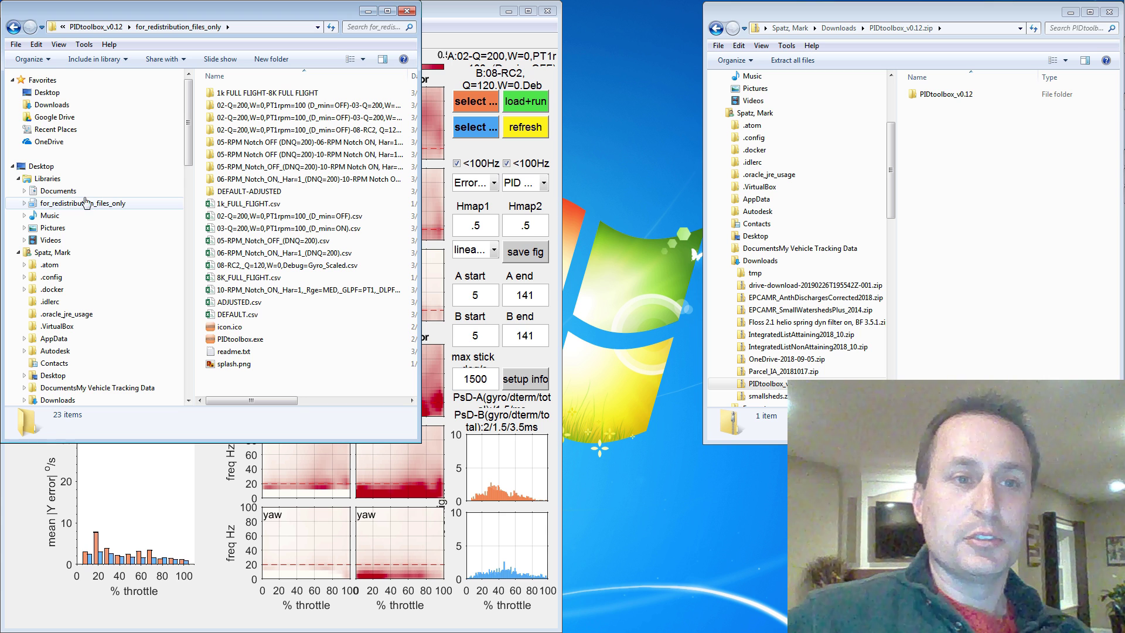
left_click(249, 341)
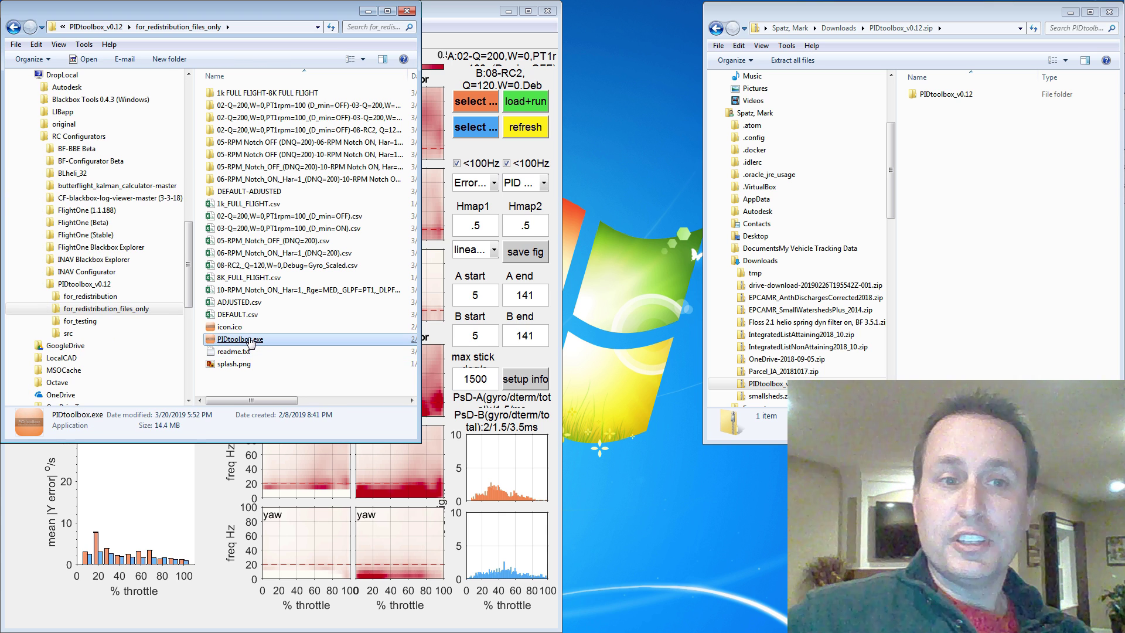
left_click(284, 244)
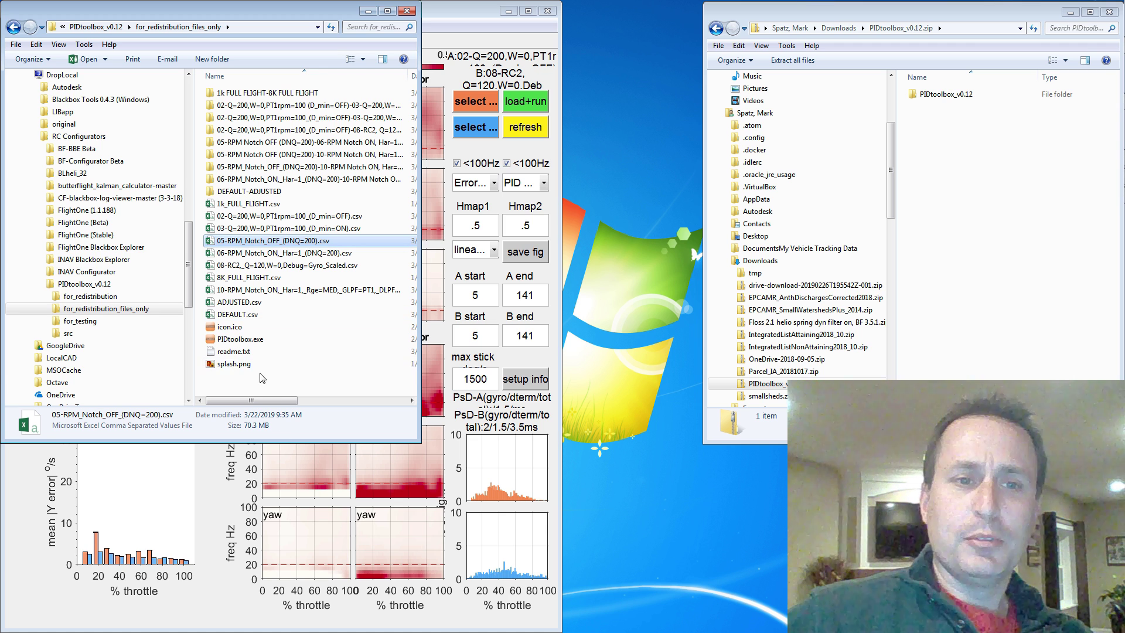
left_click_drag(266, 384, 222, 332)
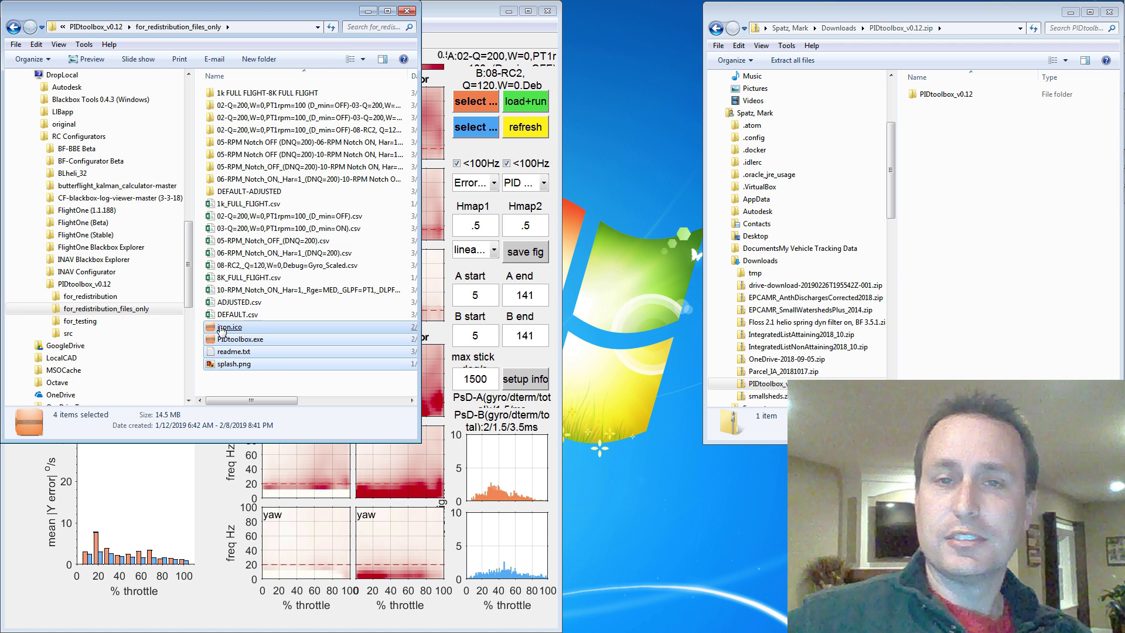
left_click(263, 386)
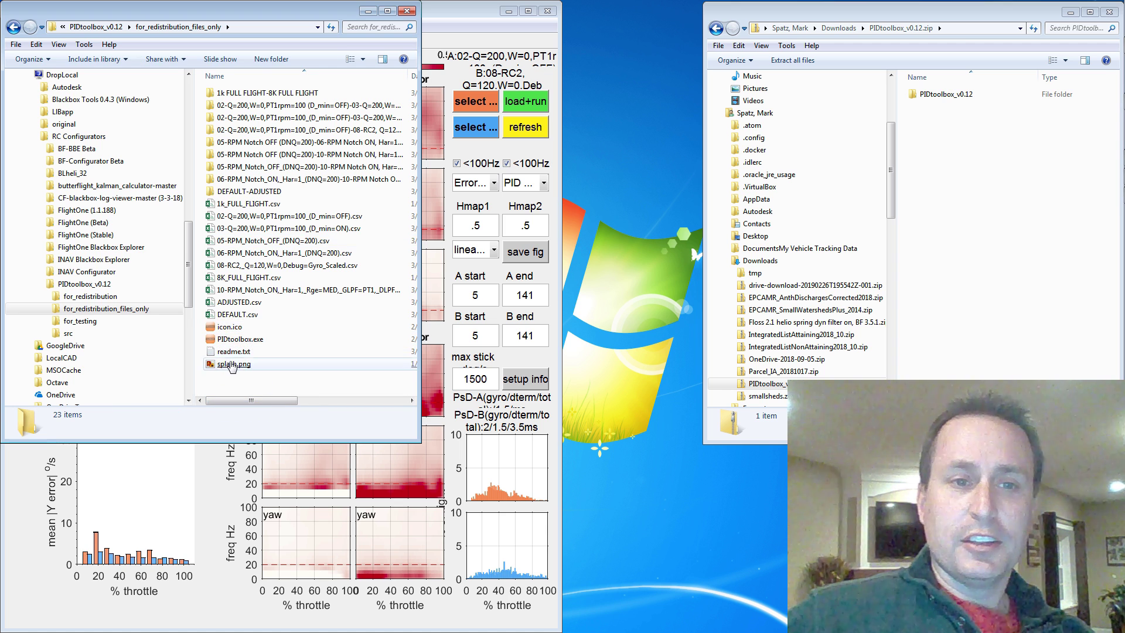
left_click(249, 341)
right_click(249, 341)
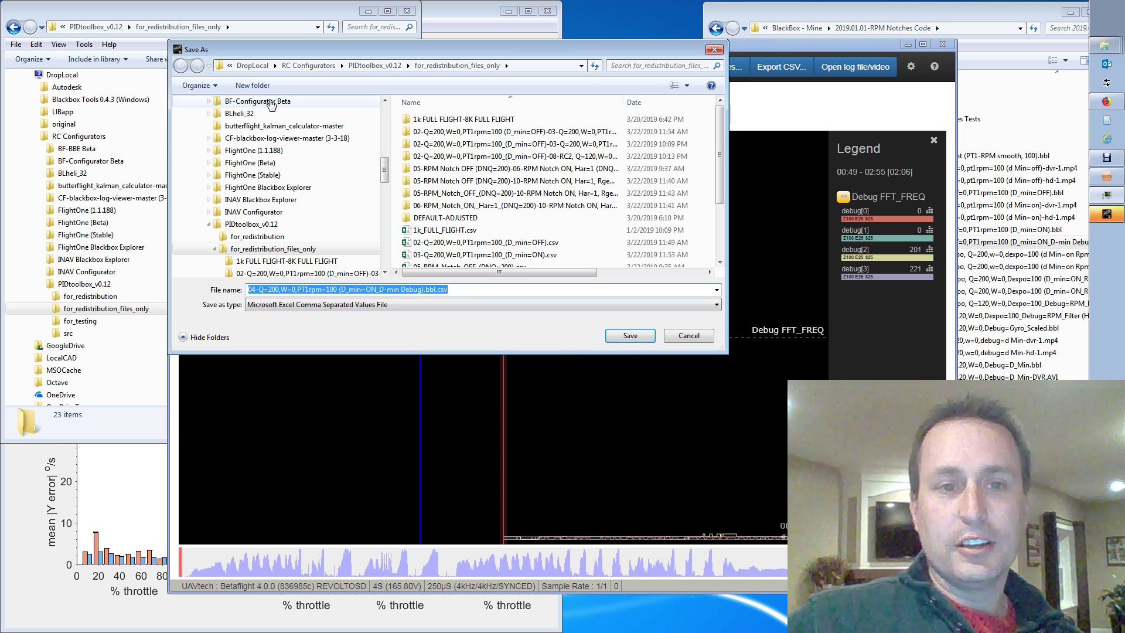
Step: Set the Save As destination to the for_redistribution_files_only folder
left_click_drag(385, 176, 387, 153)
scroll(243, 120, "up", 2)
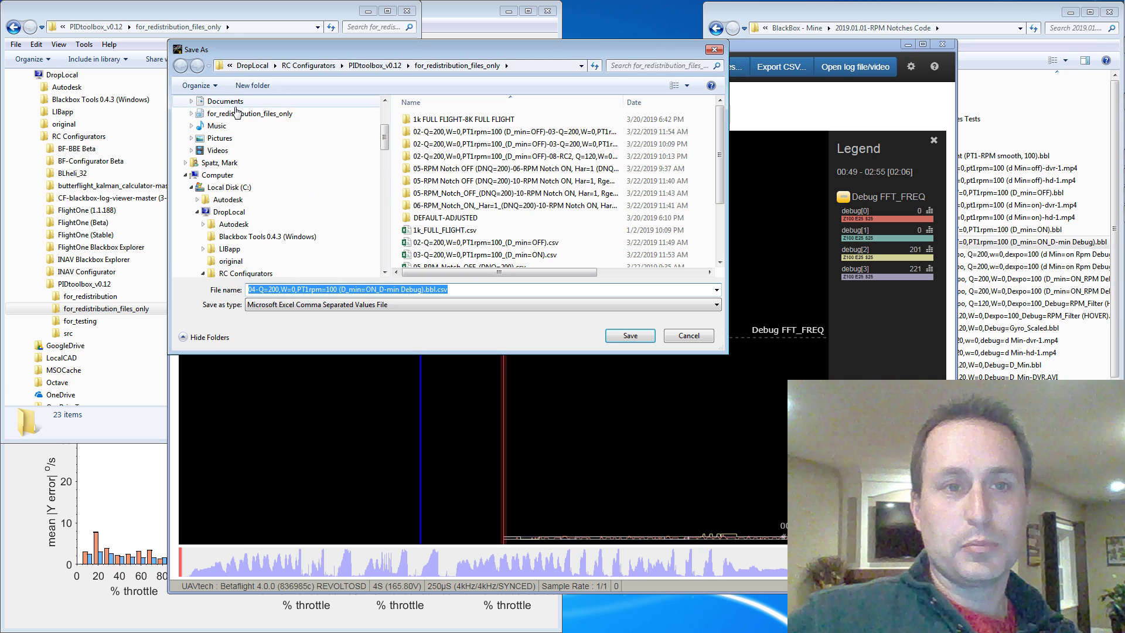
scroll(240, 125, "up", 4)
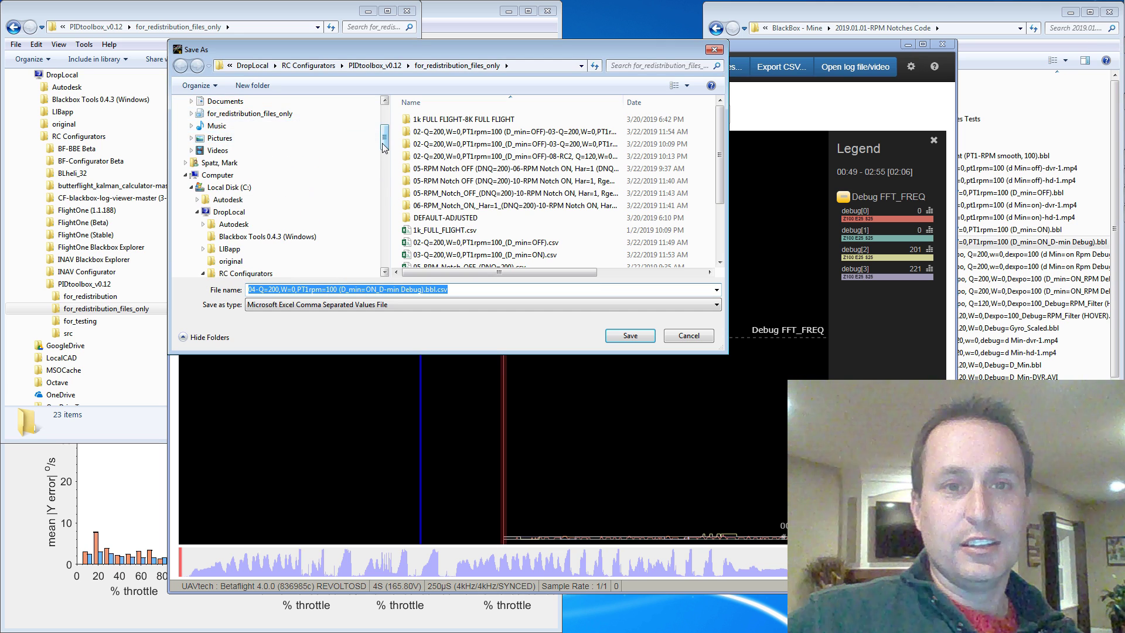
left_click(260, 230)
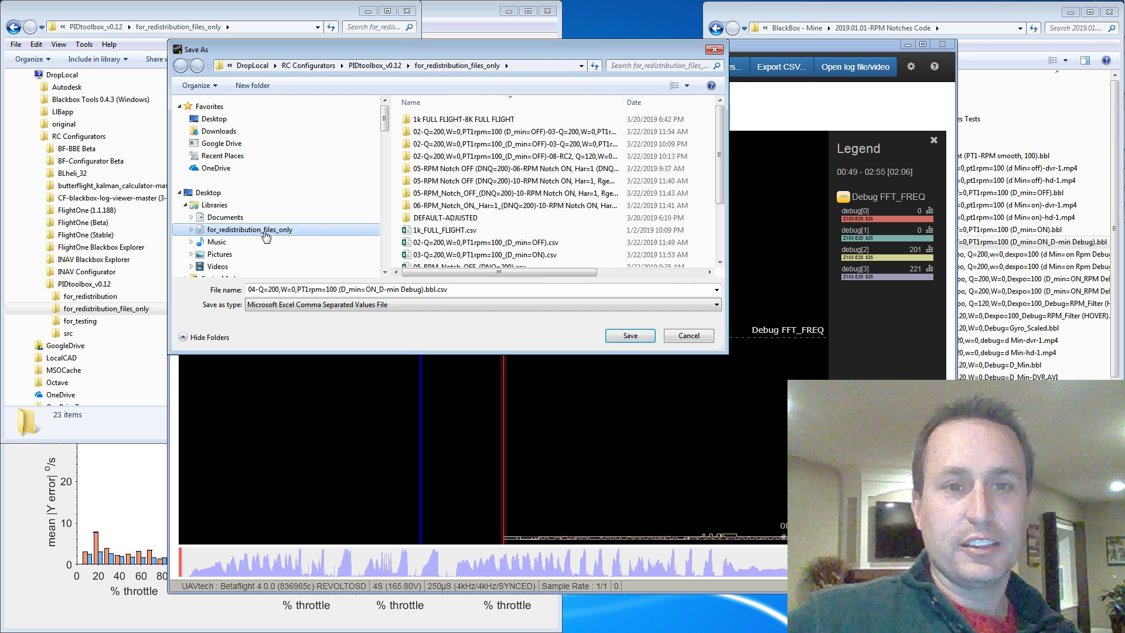
left_click_drag(720, 170, 720, 223)
Step: Remove .bbl from the file name and save the D-min Debug log as .csv
left_click(525, 286)
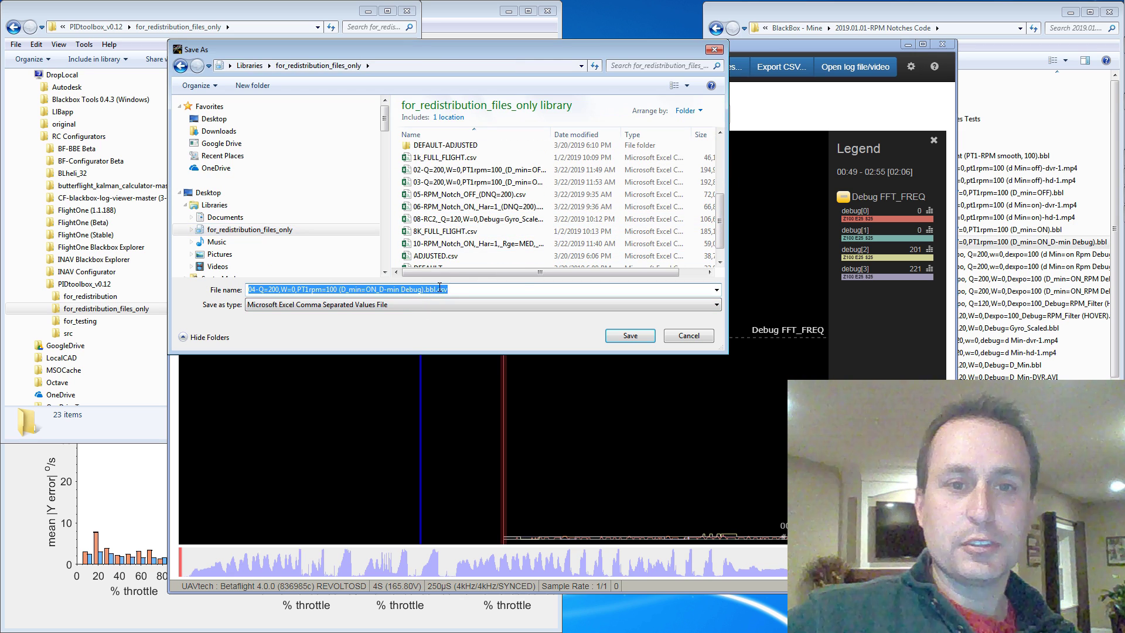
left_click(525, 286)
key("Left")
key("Left")
key("Left")
key("Left")
key("BackSpace")
key("BackSpace")
key("BackSpace")
key("BackSpace")
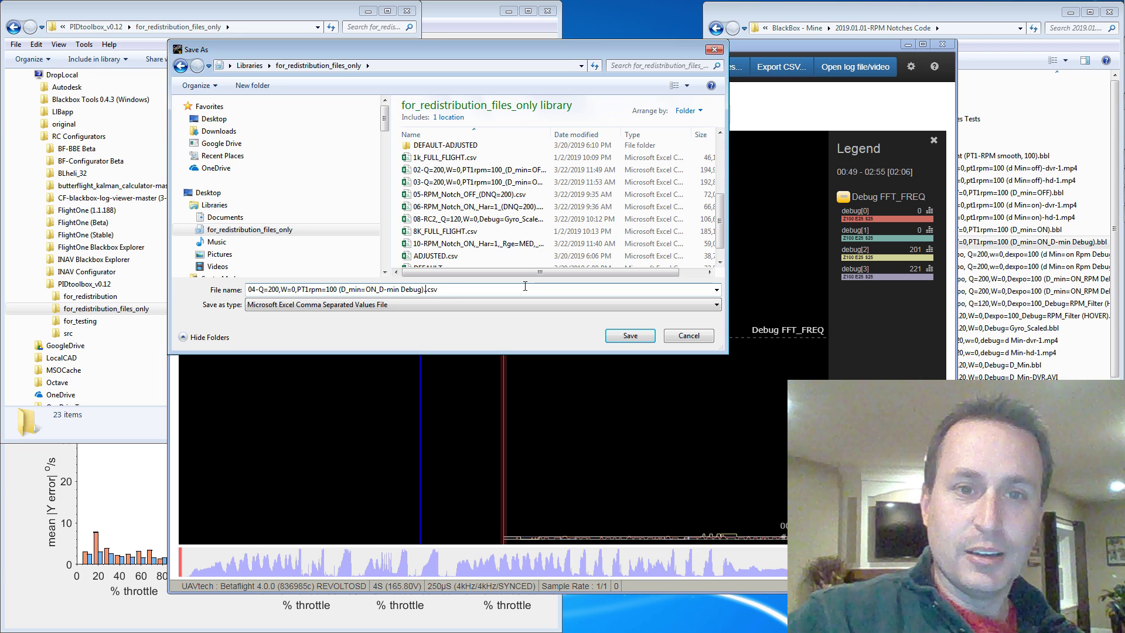
key("Return")
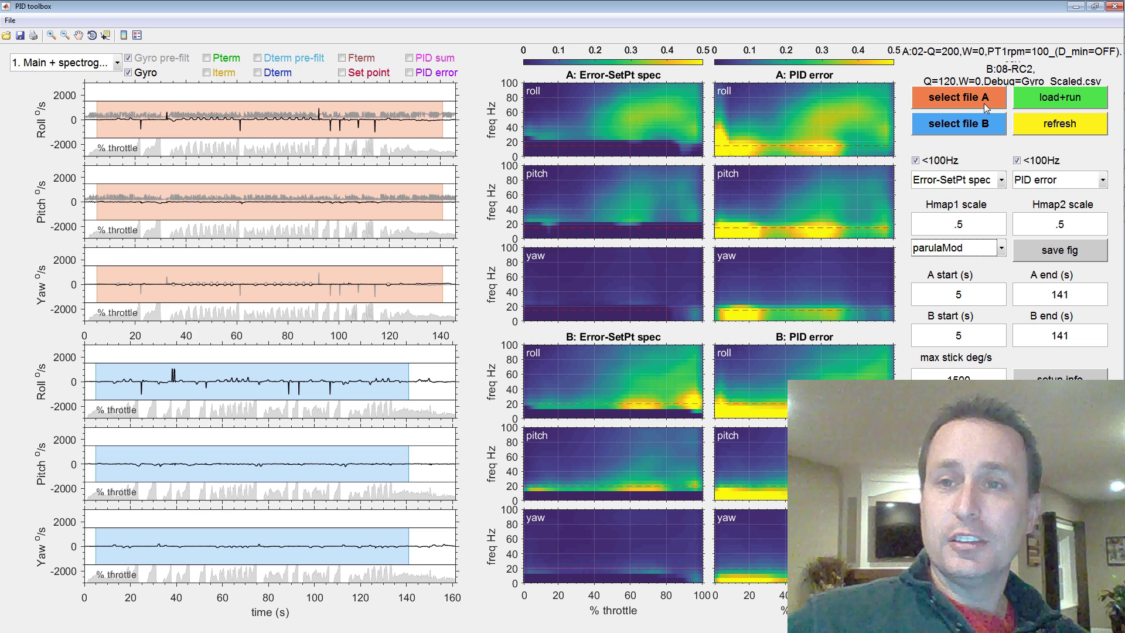
Step: Keep log A, choose the 04-Q D-min Debug CSV as log B, and run the analysis
left_click(960, 102)
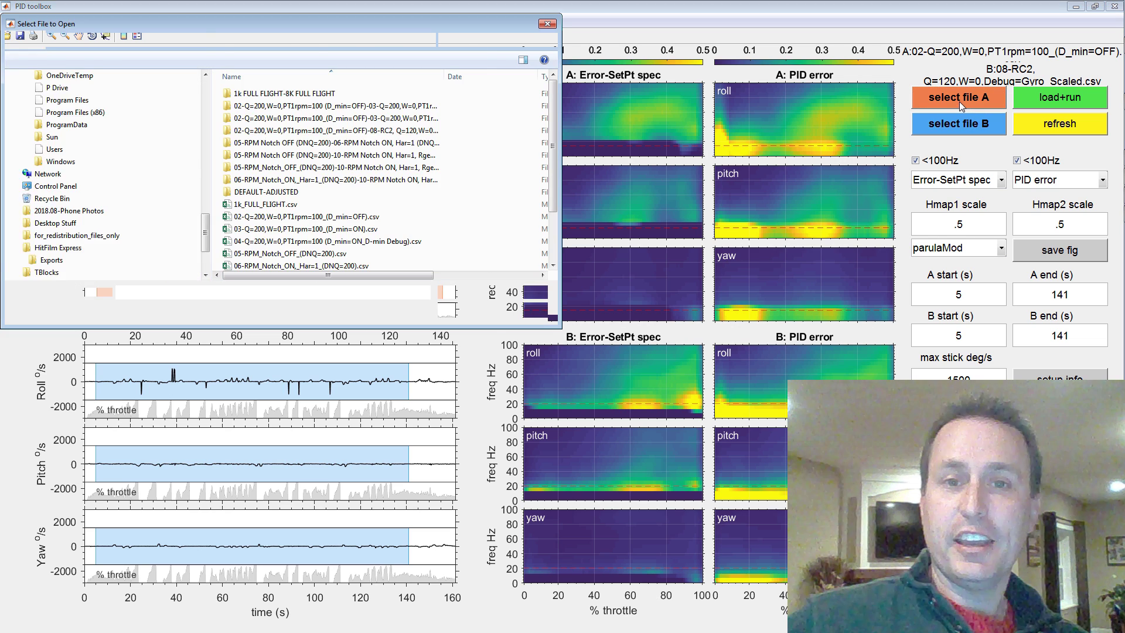
left_click(520, 313)
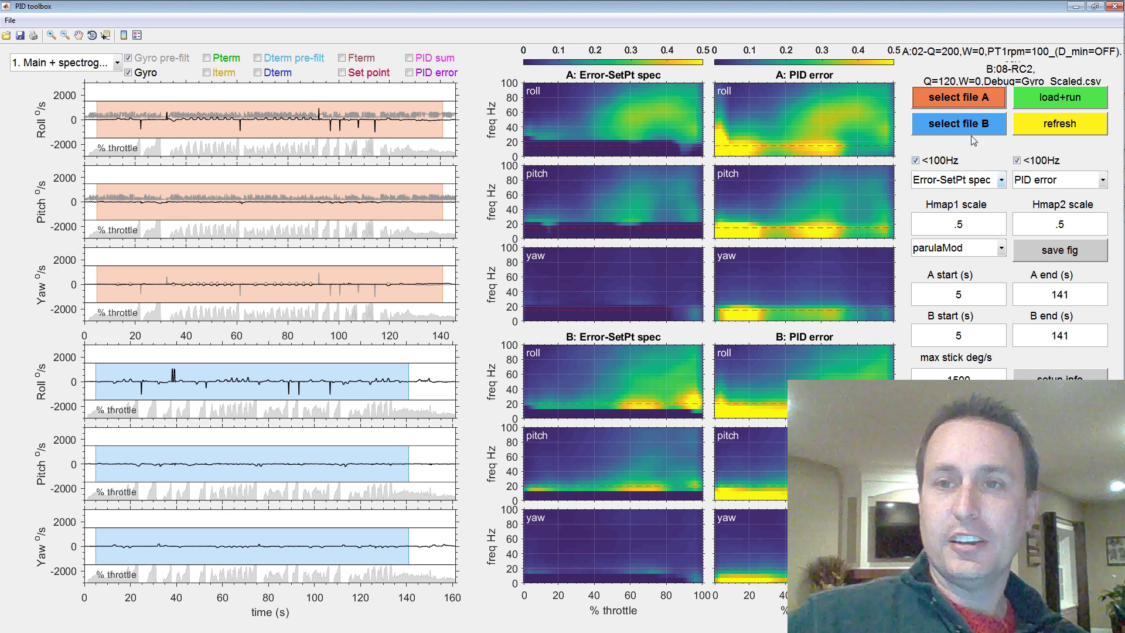
left_click(952, 133)
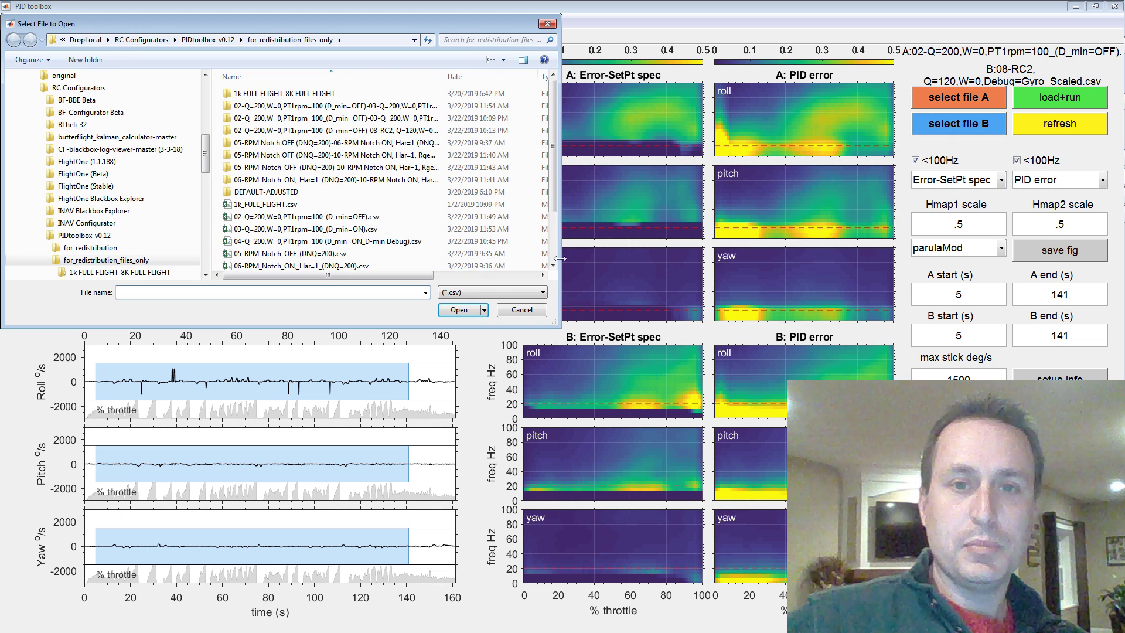
scroll(554, 216, "down", 1)
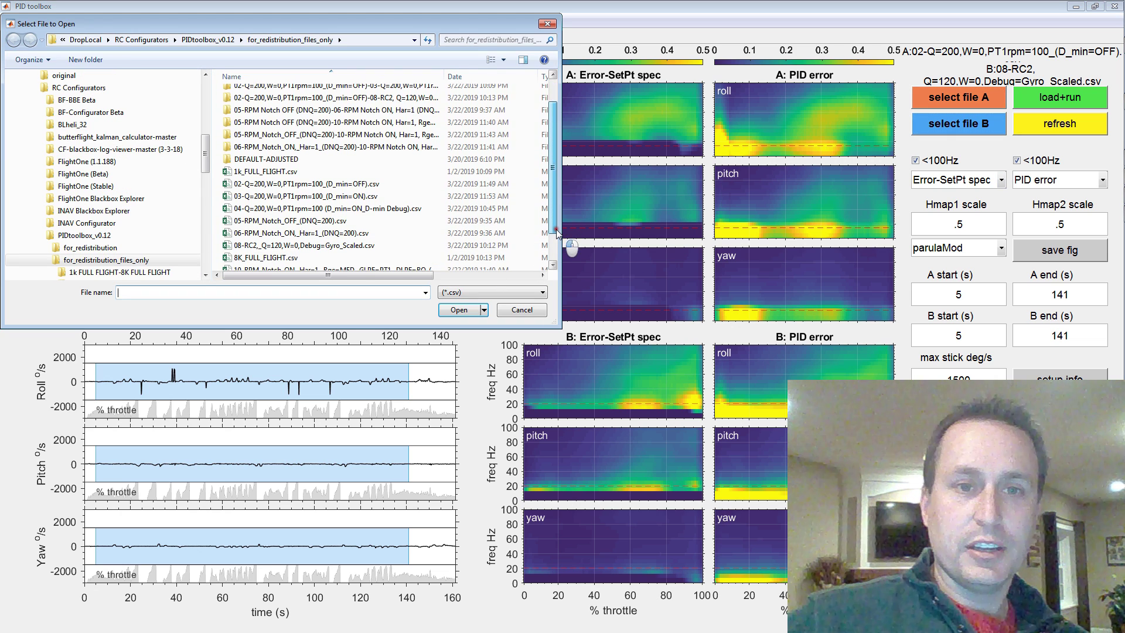
scroll(557, 234, "down", 1)
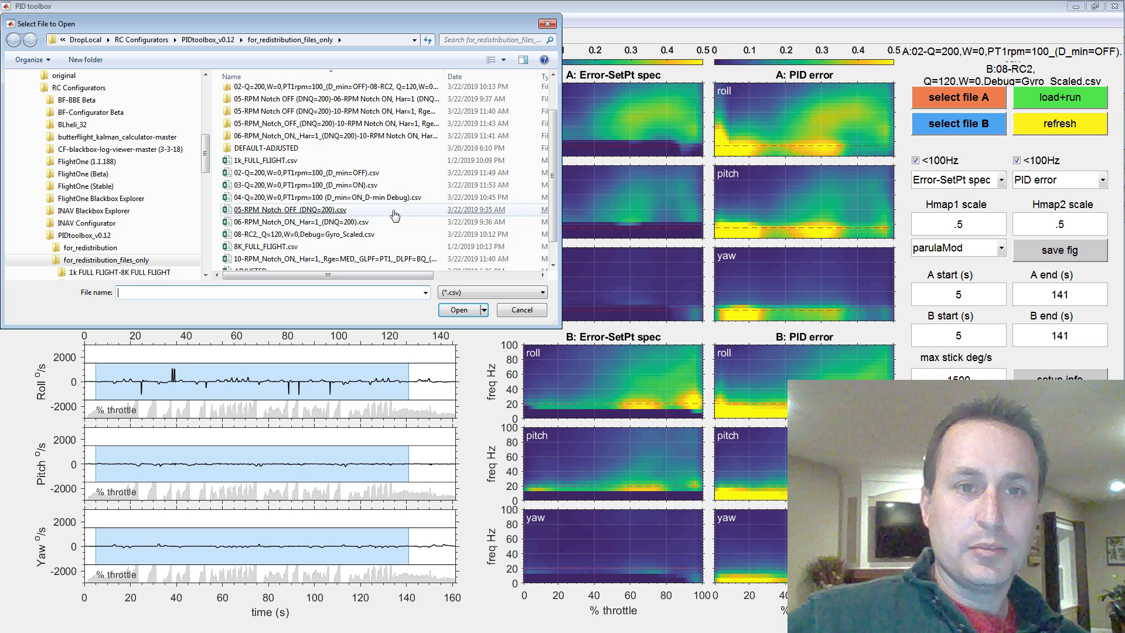
double_click(376, 200)
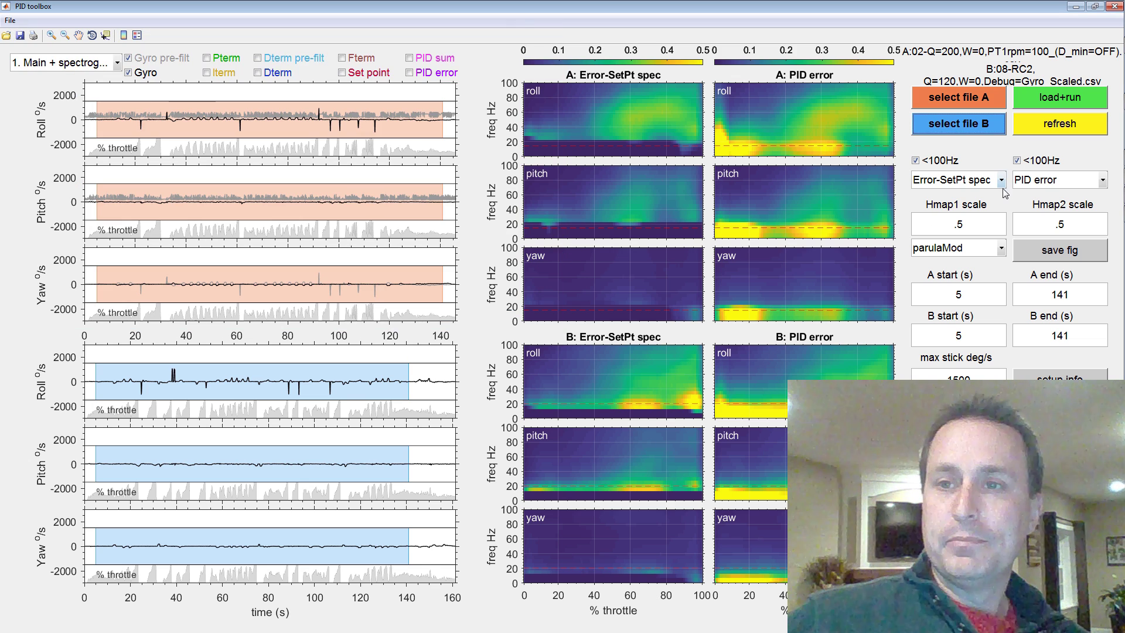
left_click(1046, 100)
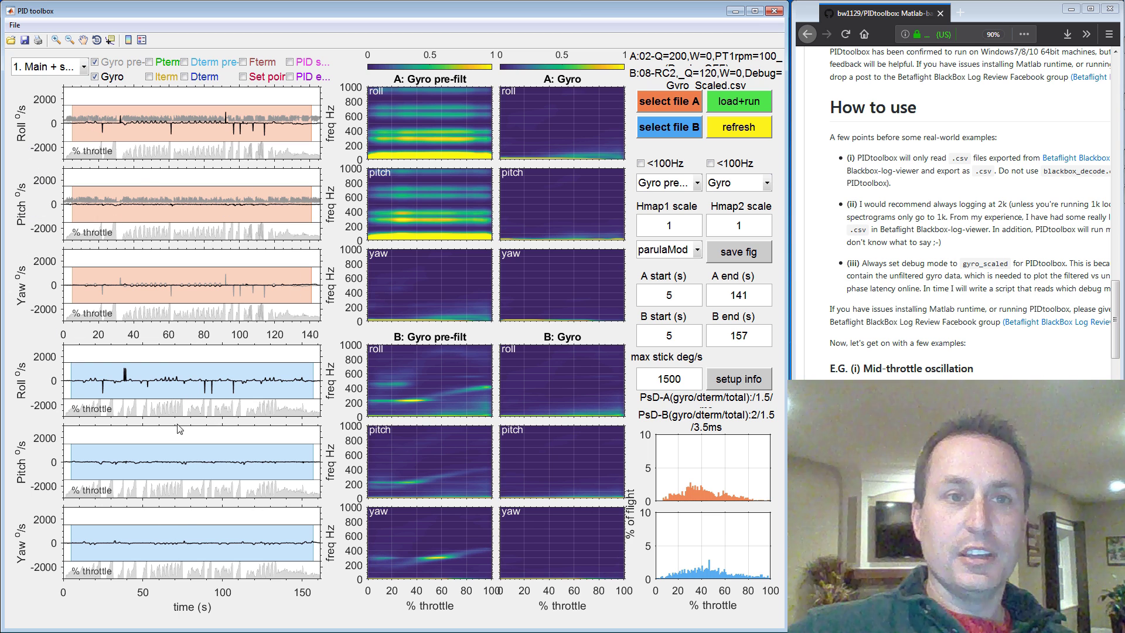
Step: Turn on the D-term traces and change log B's end time from 157 to 141 s
left_click(184, 77)
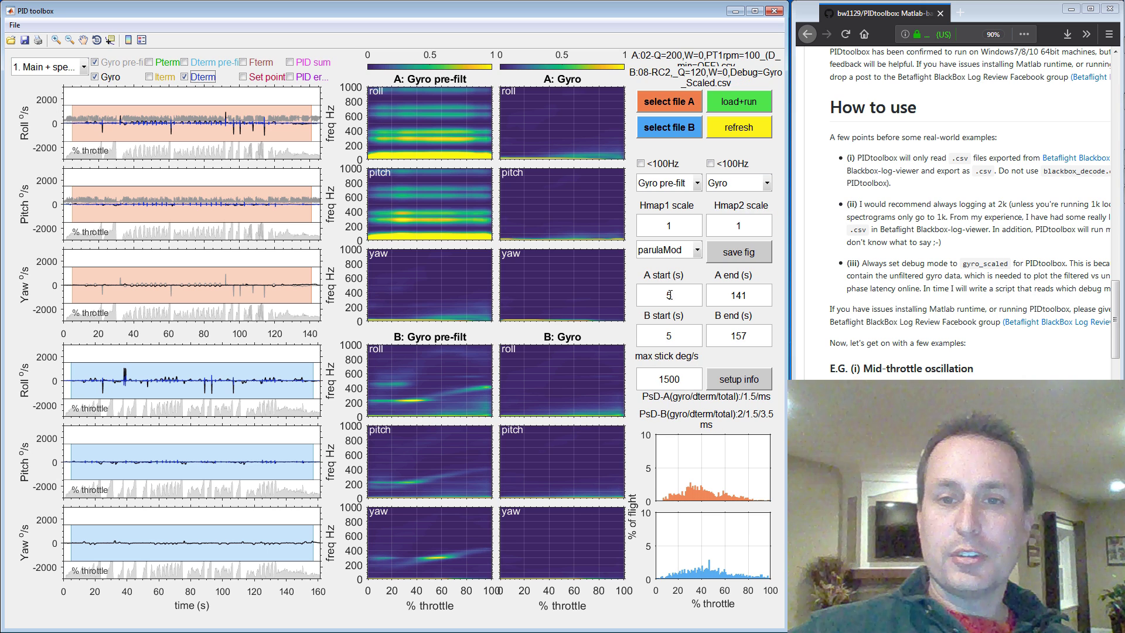
double_click(740, 336)
type("141")
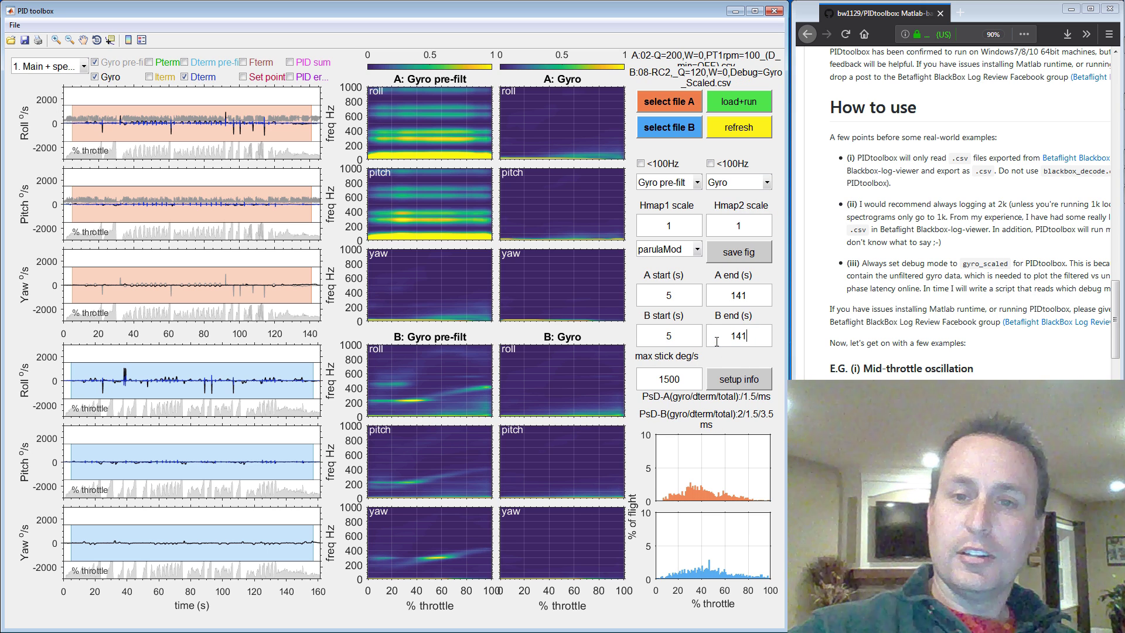
key("Tab")
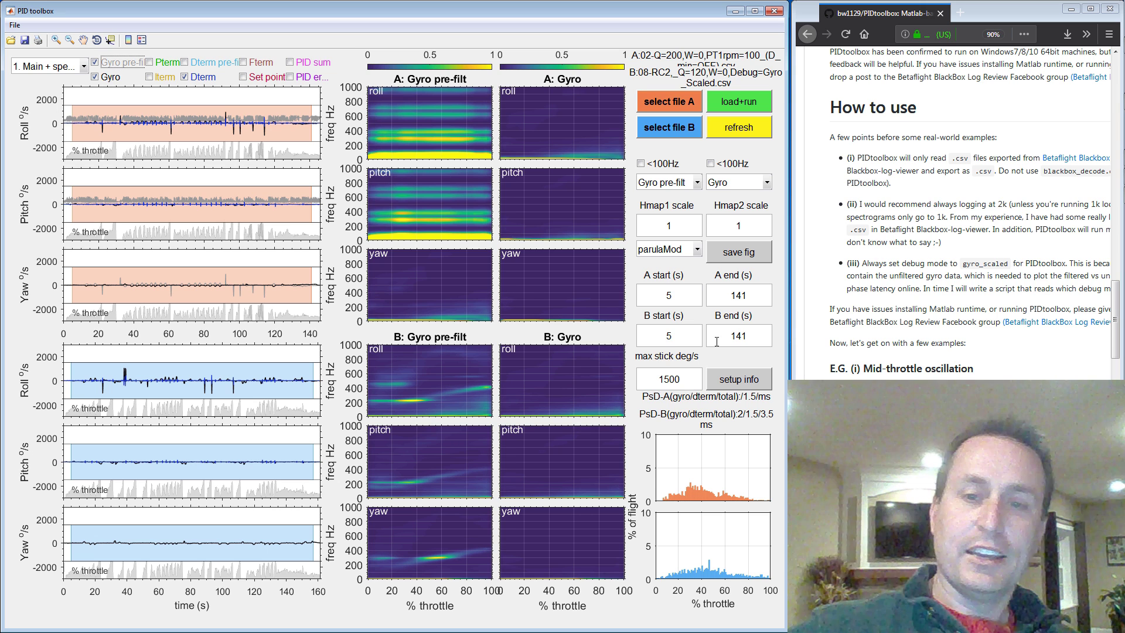
left_click(753, 296)
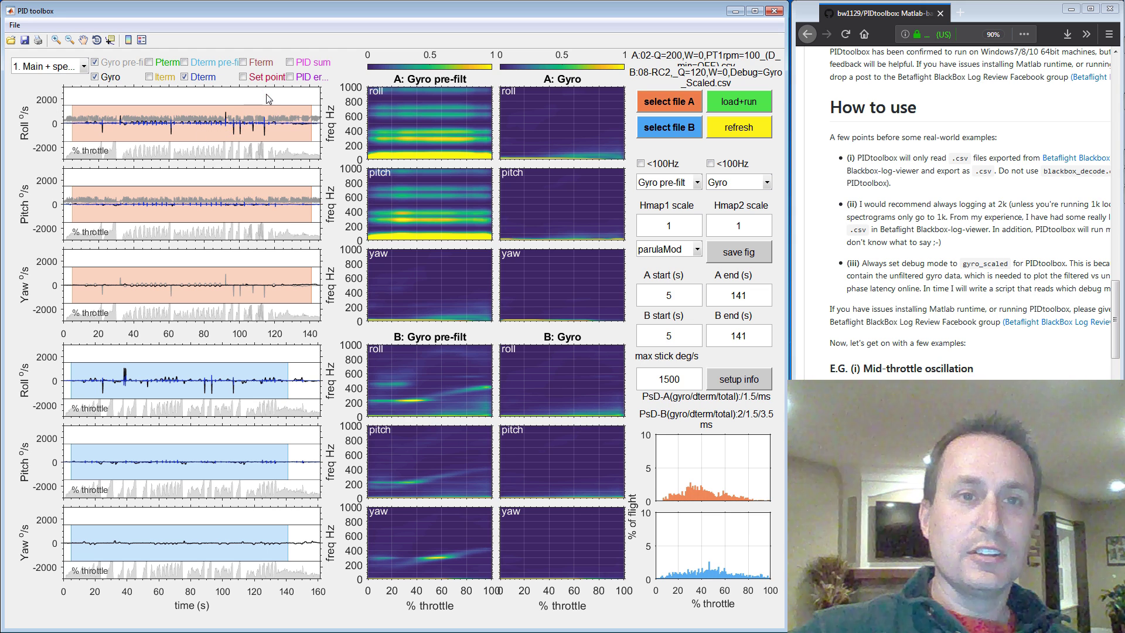
Step: Expand the A roll plot and zoom into a stretch of its trace
left_click(295, 95)
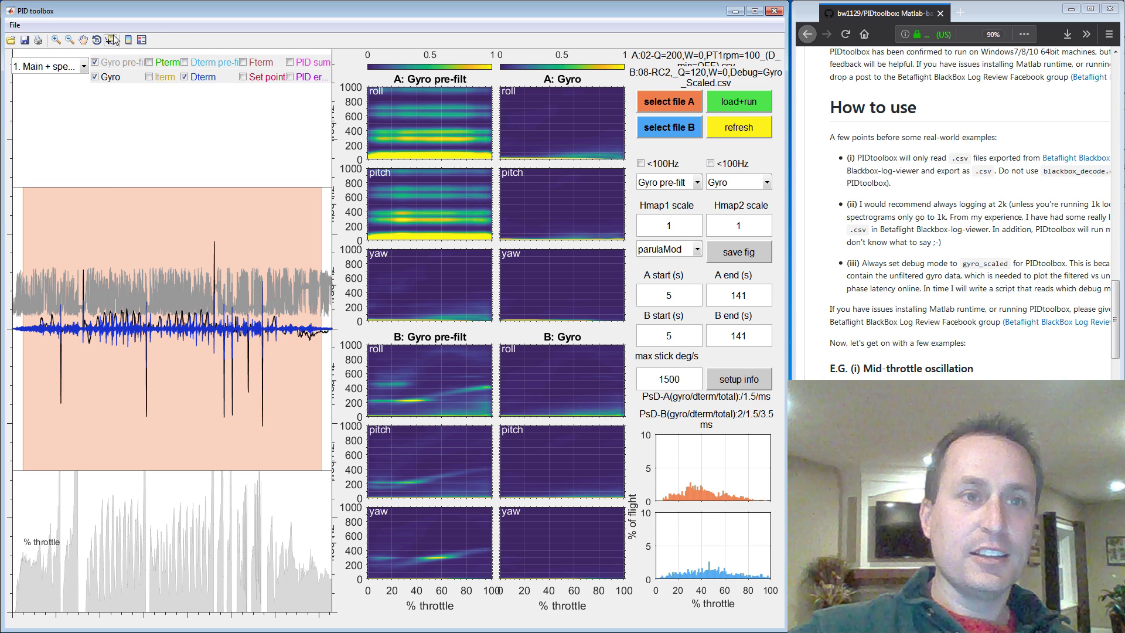
left_click(56, 39)
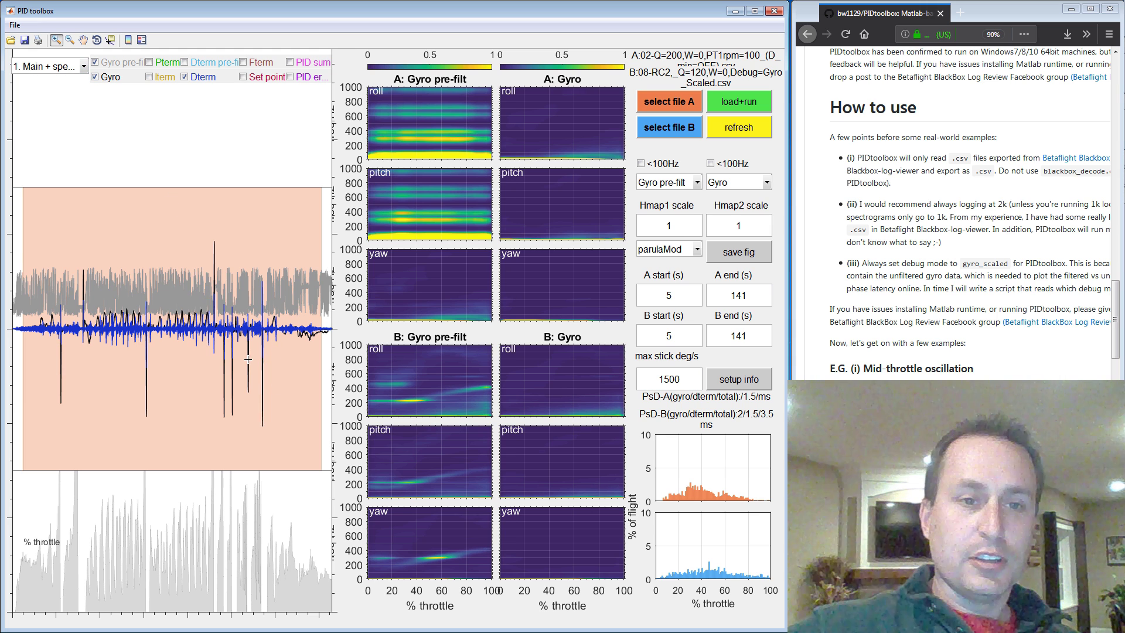
left_click_drag(249, 358, 196, 293)
left_click_drag(249, 359, 248, 359)
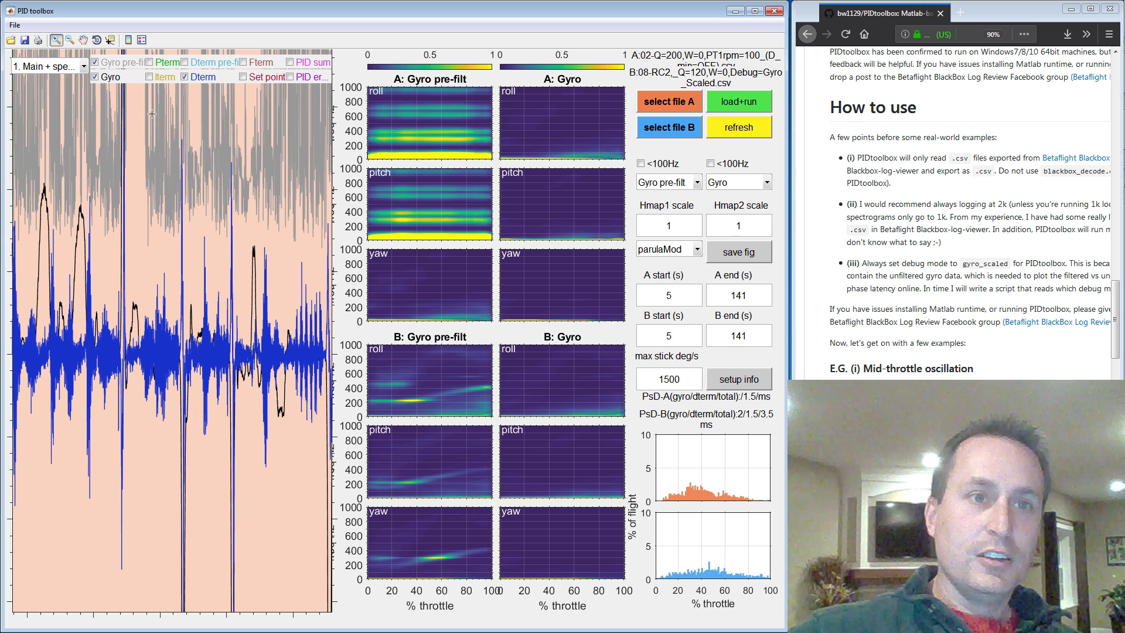
Step: Place data tips on two gyro spikes to read time and rate, then delete all data tips
left_click(111, 41)
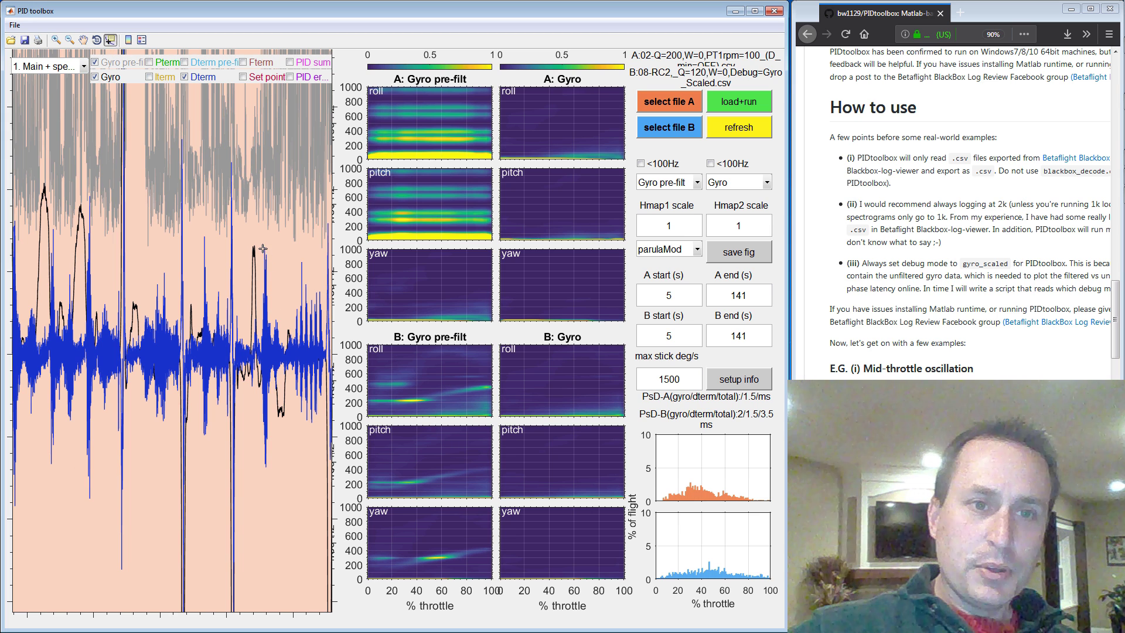
left_click(284, 286)
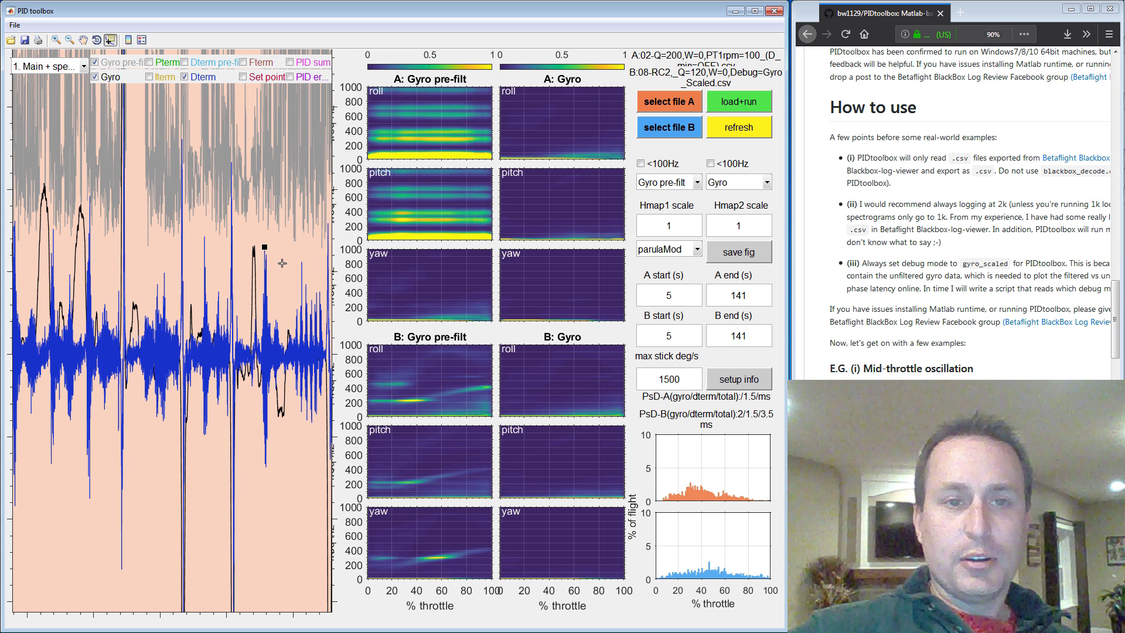
left_click(283, 264)
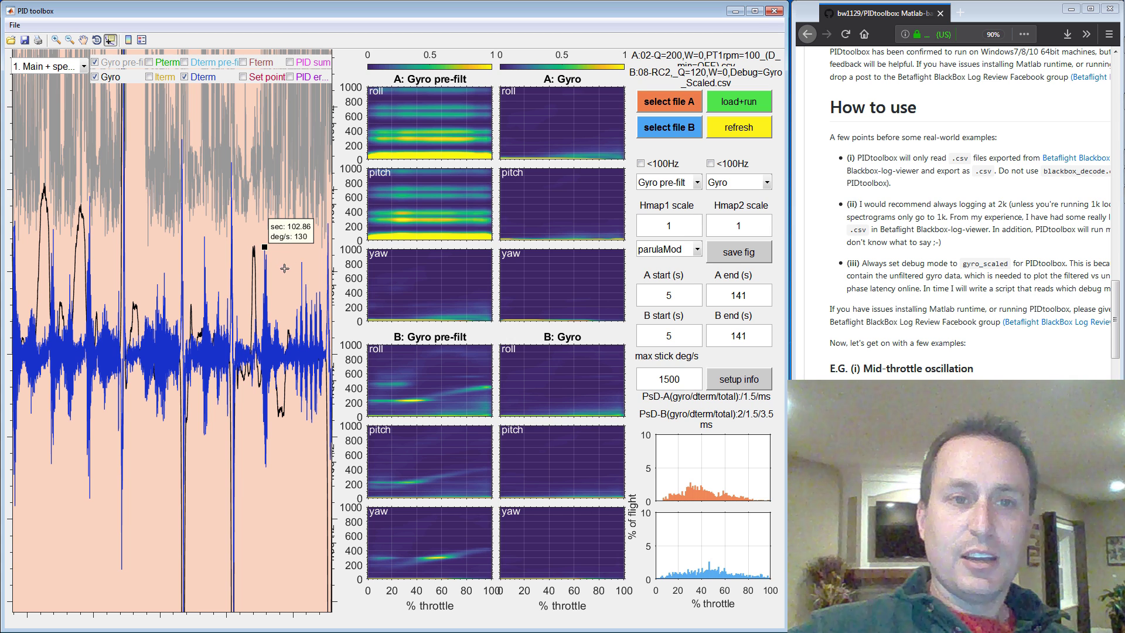
right_click(283, 272)
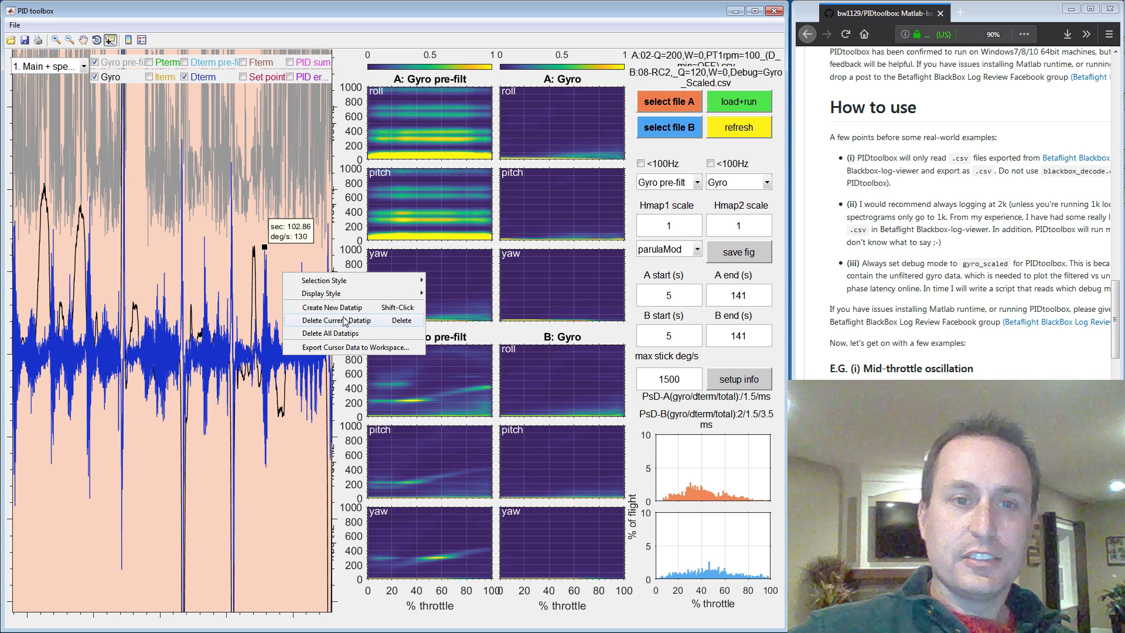
left_click(342, 314)
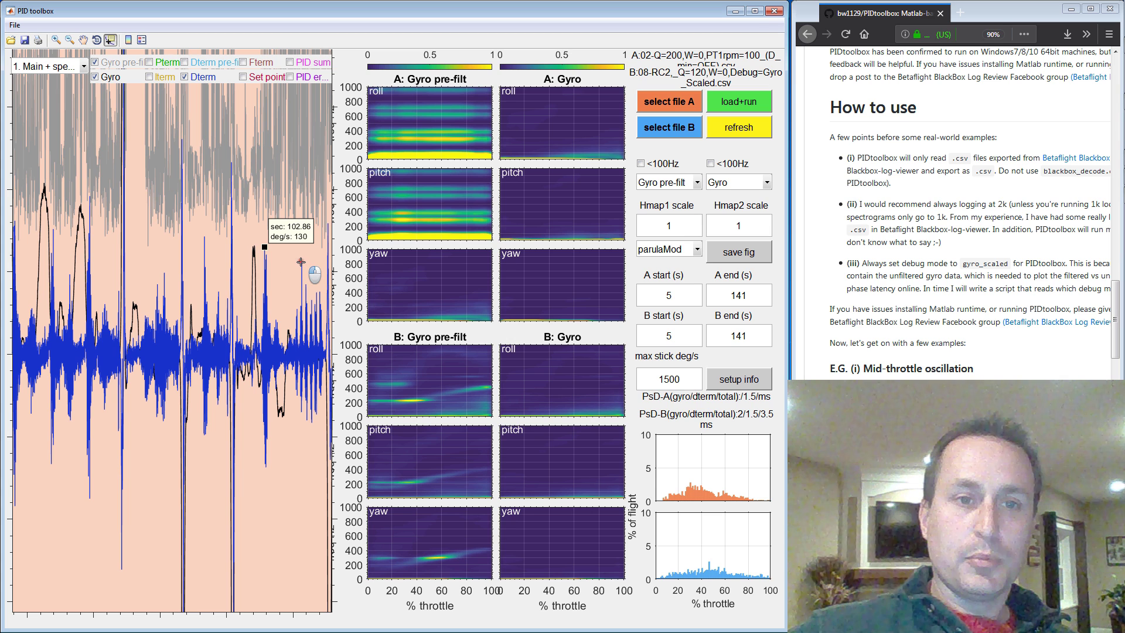
left_click(310, 304)
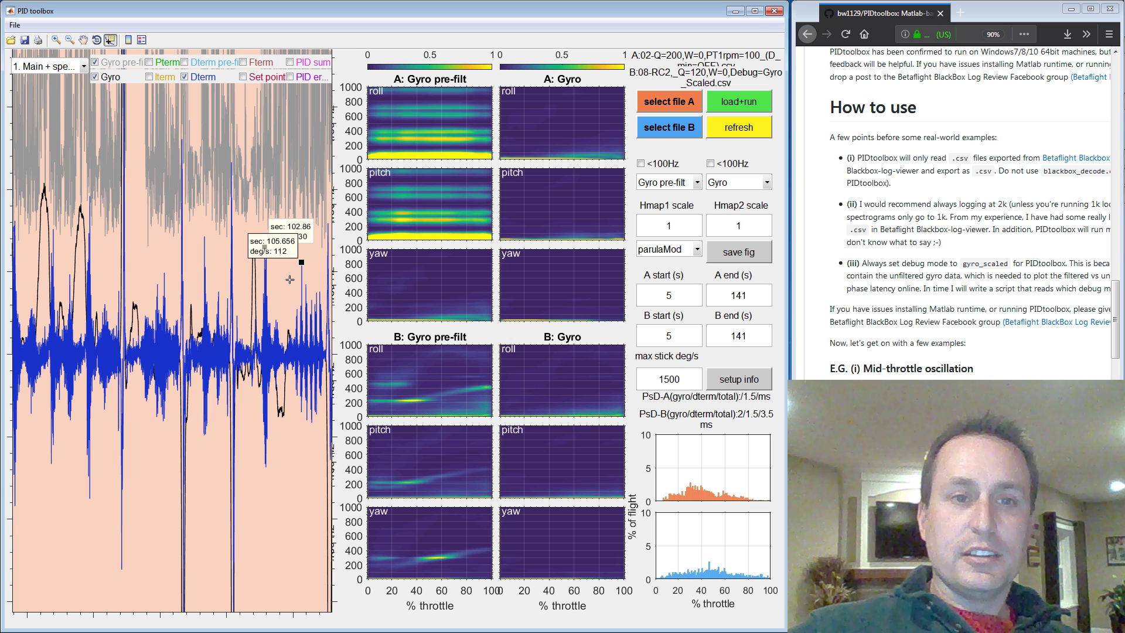
right_click(287, 279)
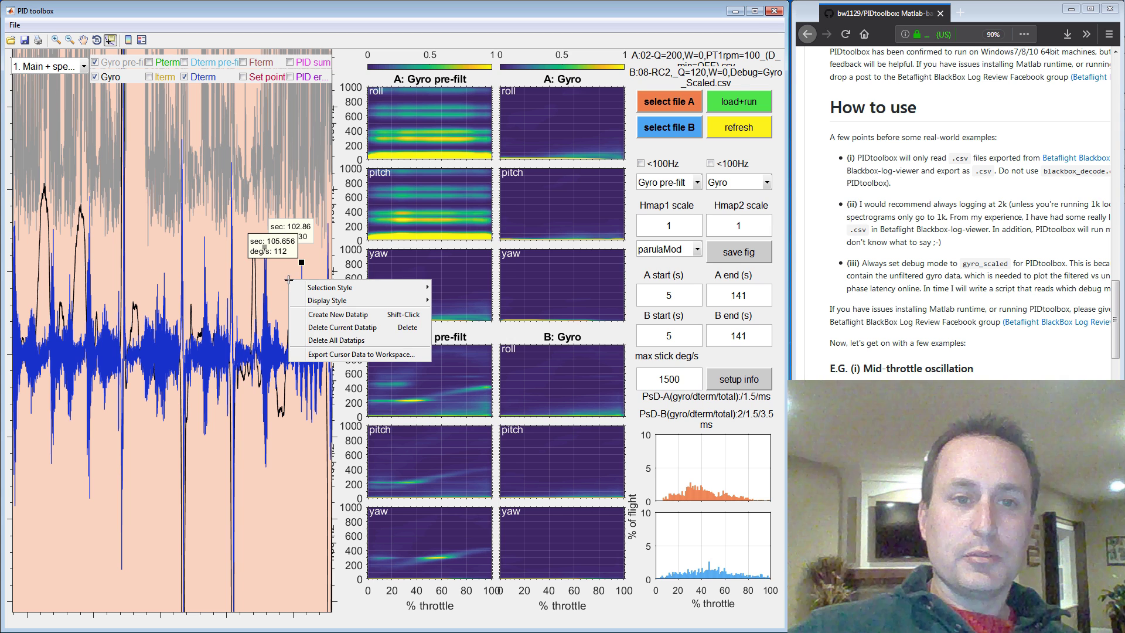
left_click(354, 345)
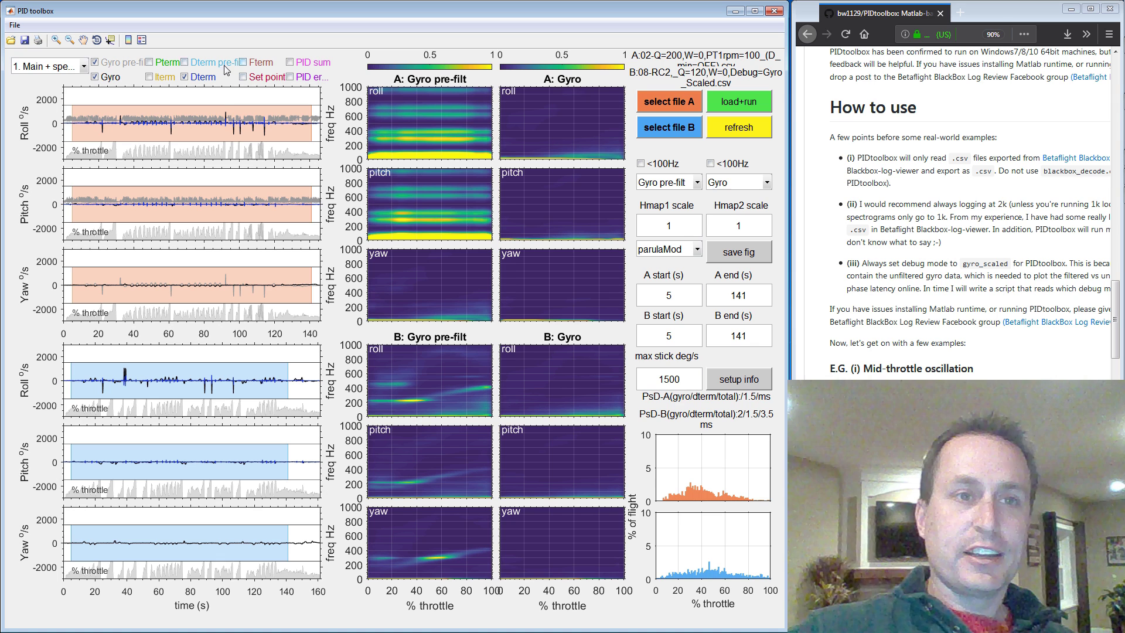
Step: Switch the plot layout from '1. Main + spectrogram' to '2. Spectrogram only' for logs A and B
left_click(75, 68)
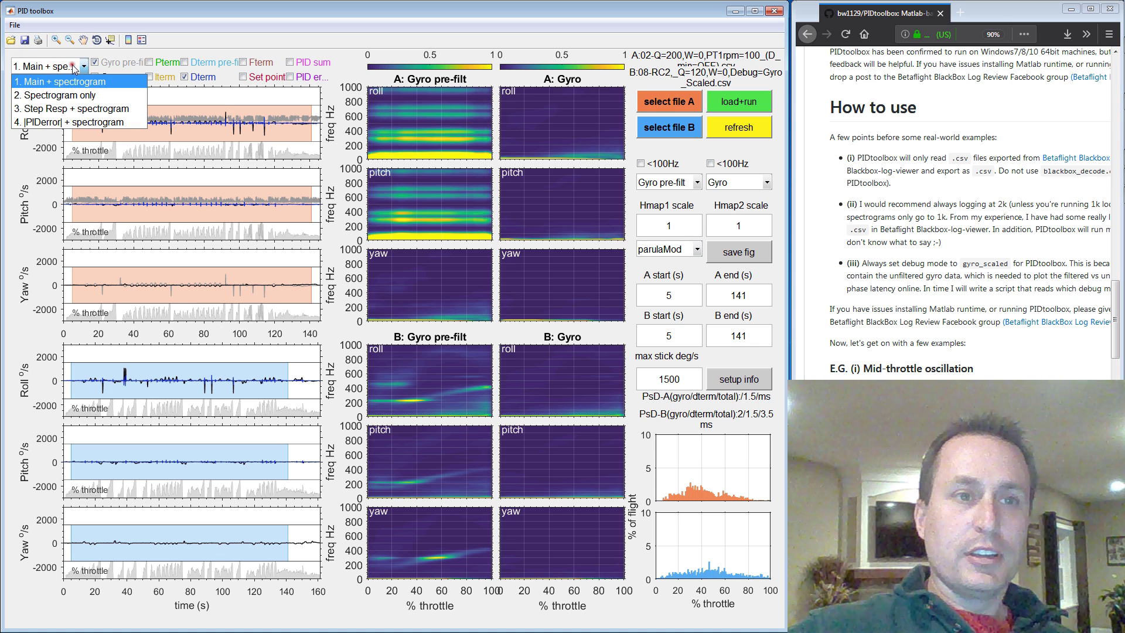
left_click(63, 96)
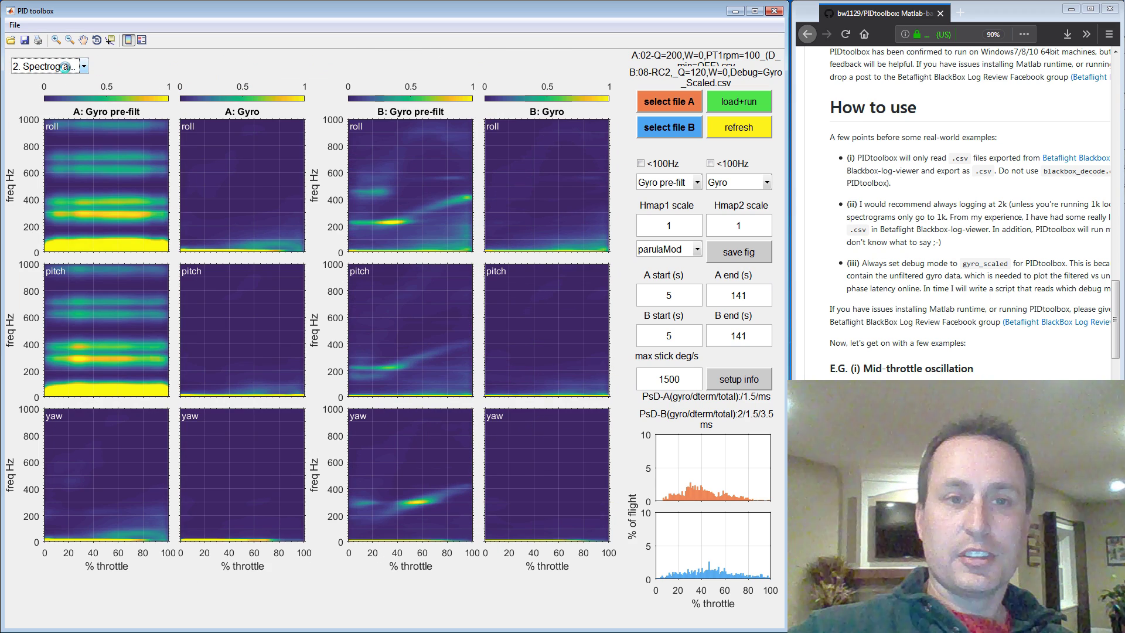
Step: Select '3. Step Resp + spectrogram' to compare roll step responses peaking at 1.0324 and 1.1167
key("Down")
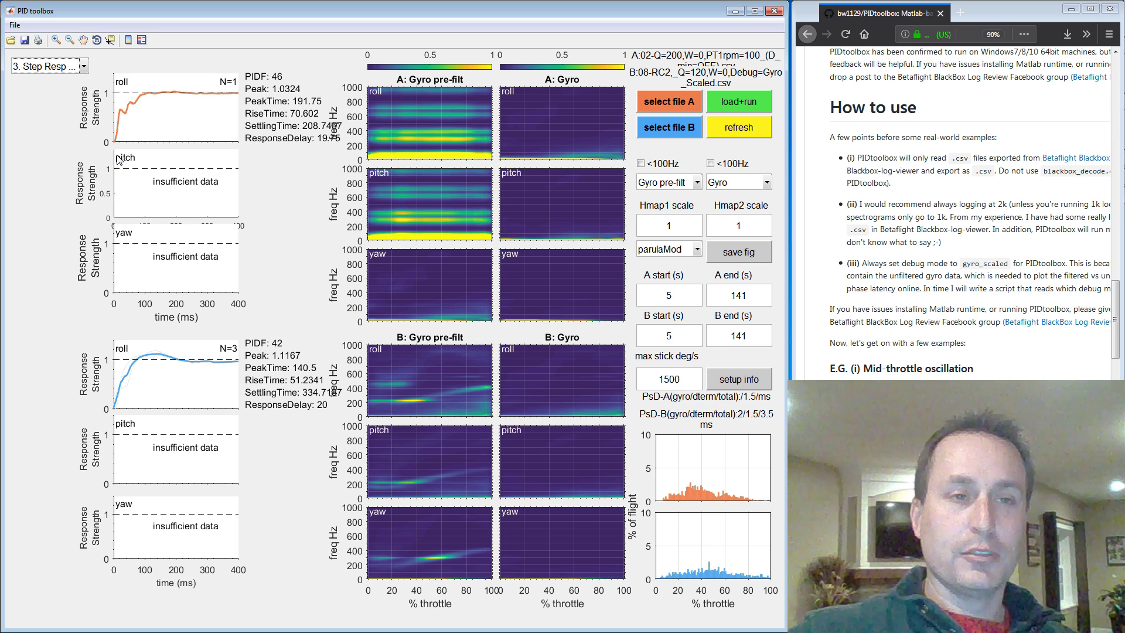
Step: Choose the '4. |PIDerror| + spectrogram' layout to chart roll, pitch and yaw error against throttle
left_click(78, 67)
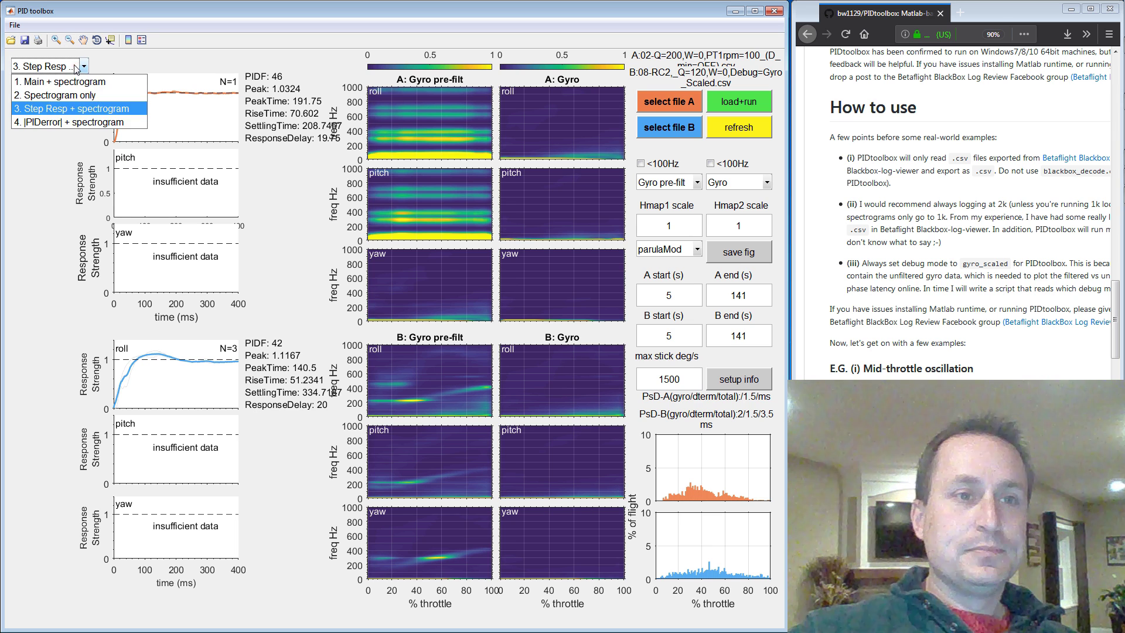
left_click(79, 123)
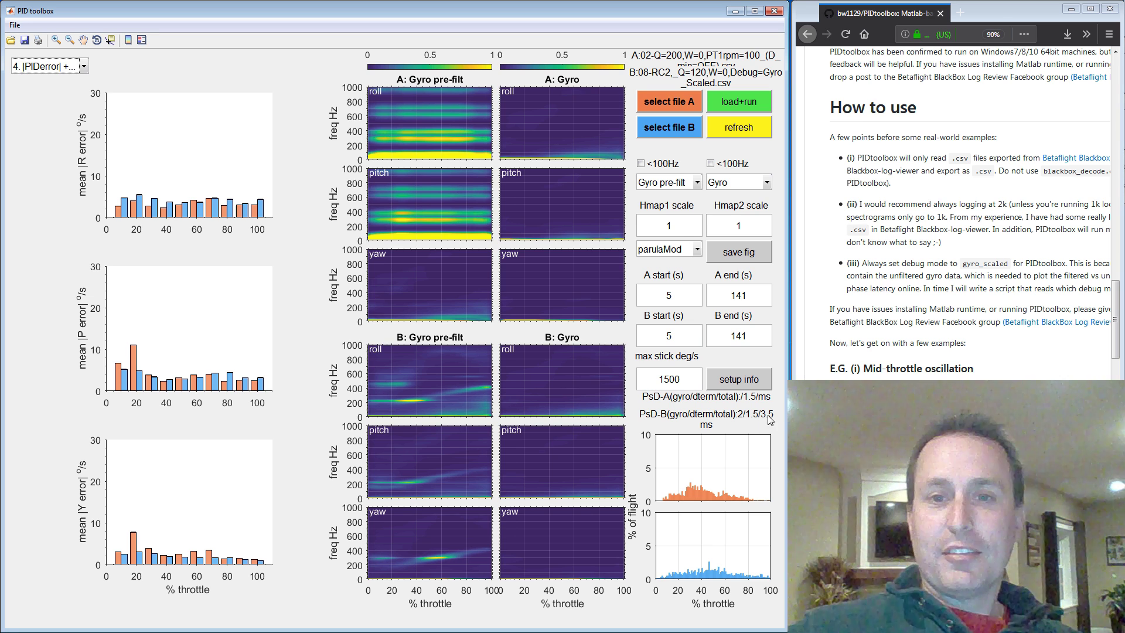
Step: Set the heat maps to Set point and PID error and redraw them for logs A and B
left_click(680, 184)
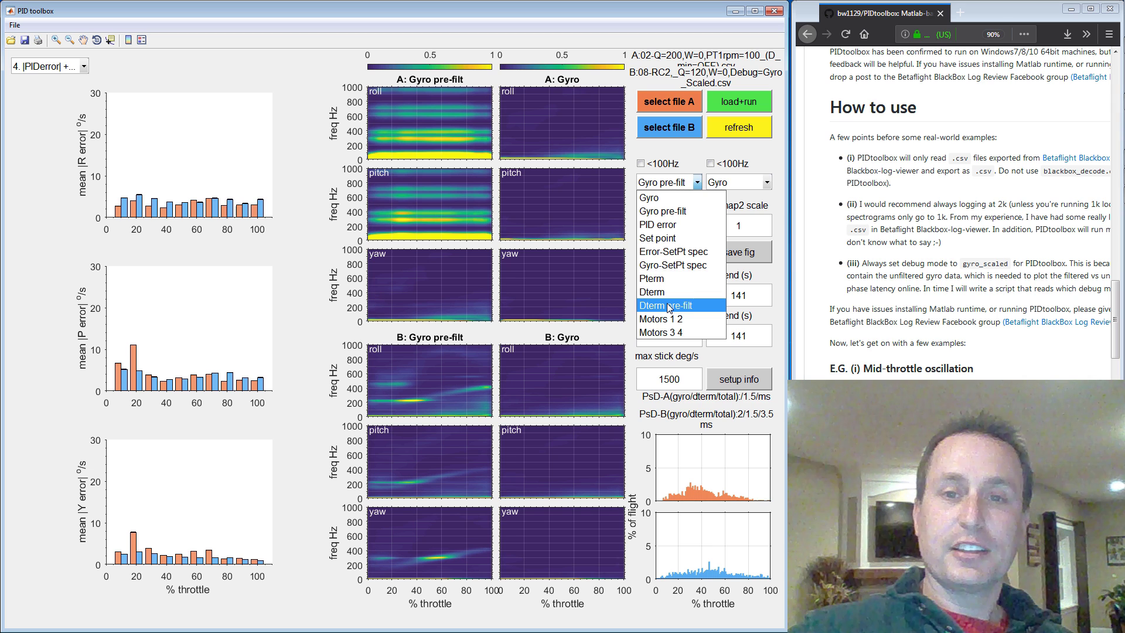
left_click(665, 237)
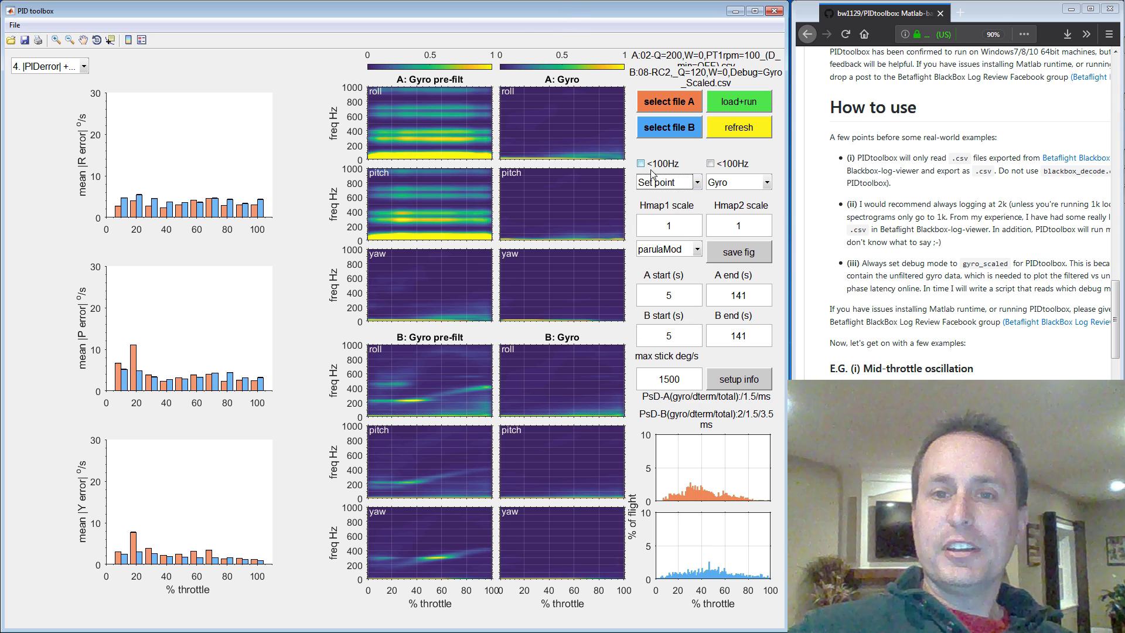
left_click(736, 182)
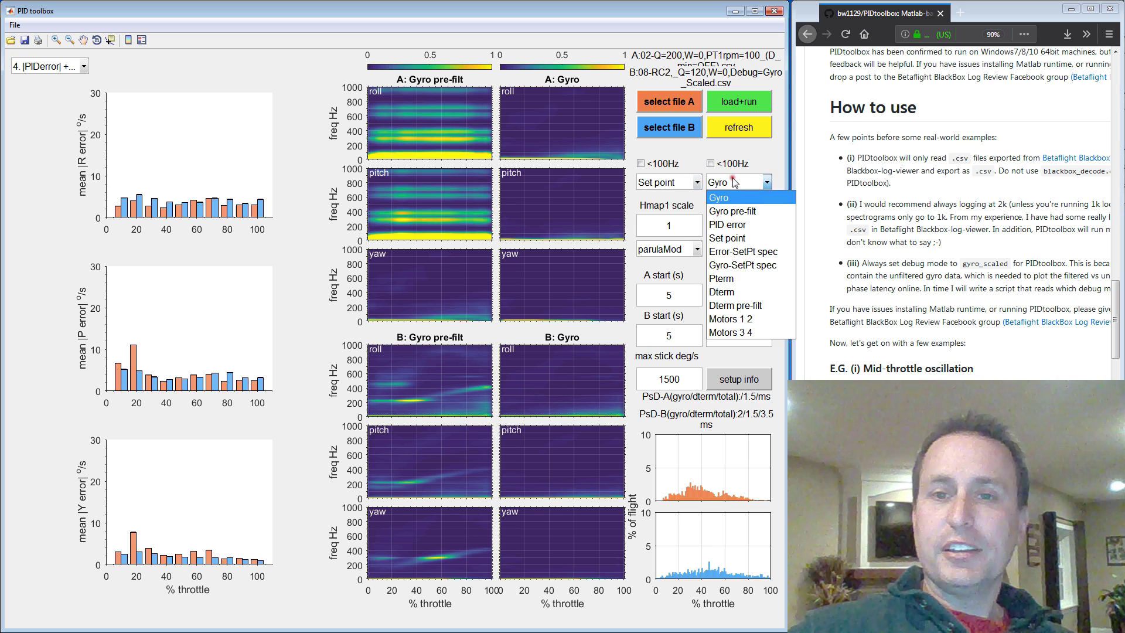
left_click(729, 225)
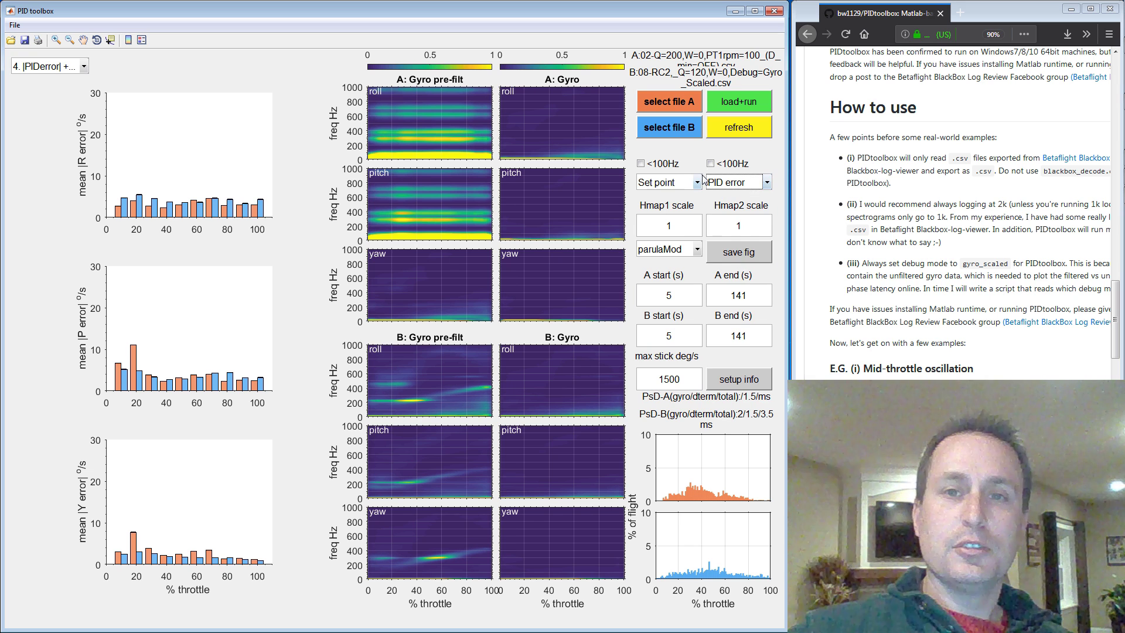
left_click(742, 132)
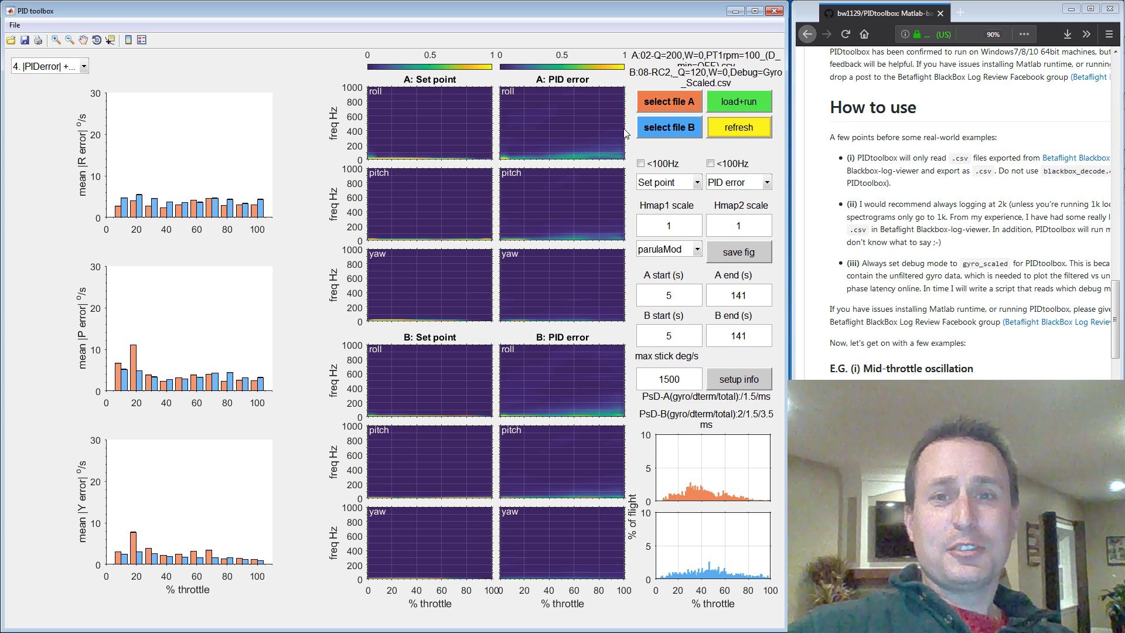
Step: Limit both heat maps for files A and B to frequencies below 100 Hz
left_click(644, 166)
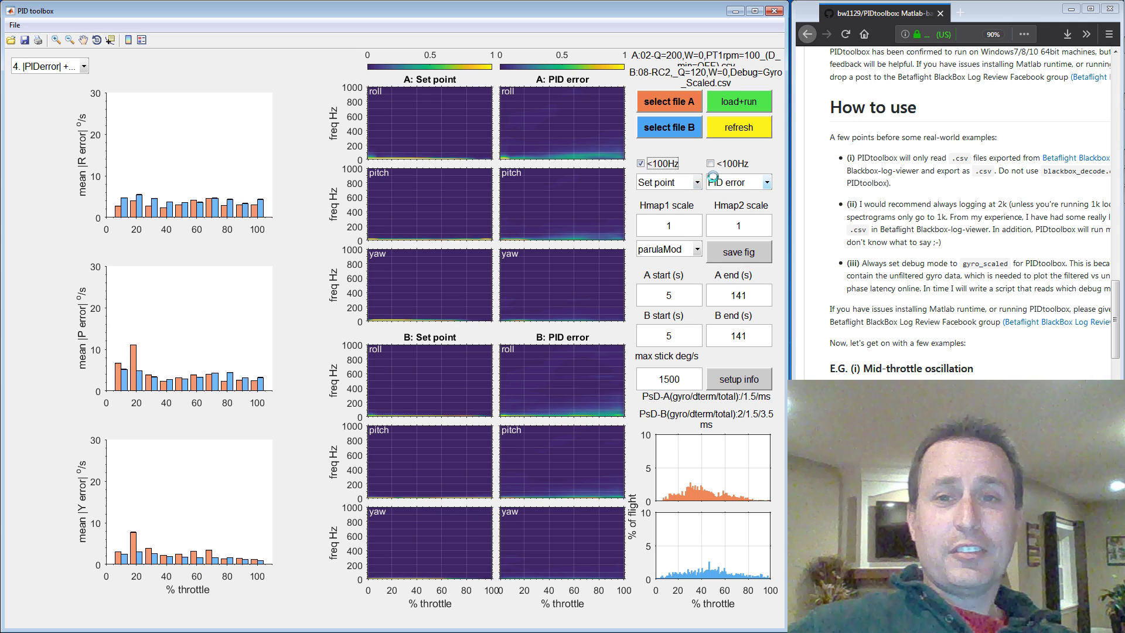
left_click(710, 165)
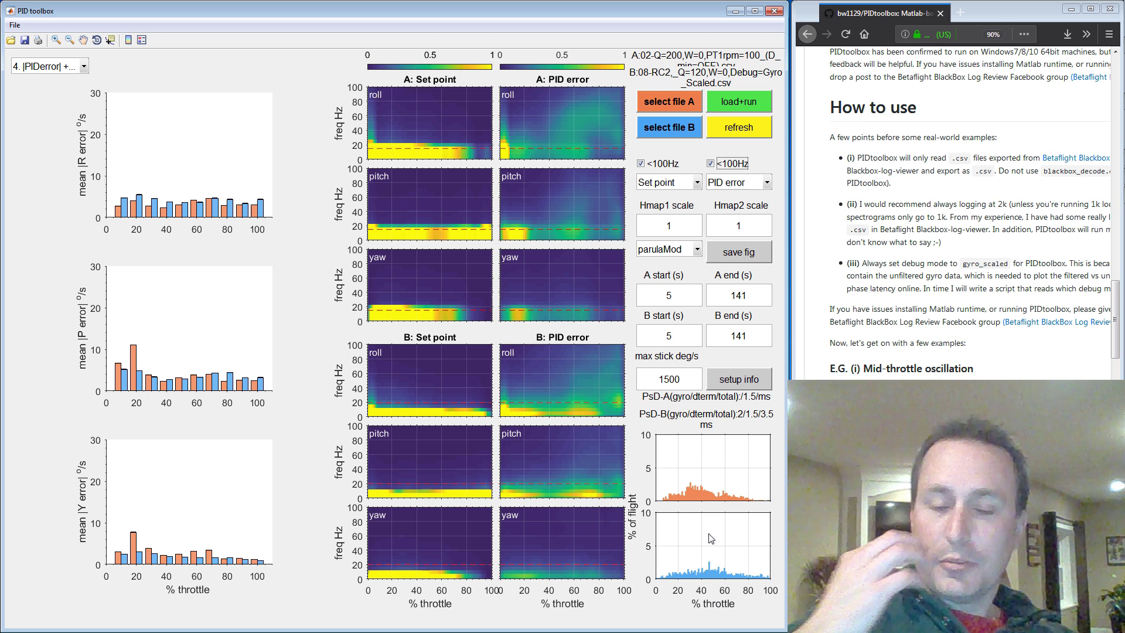
left_click(643, 225)
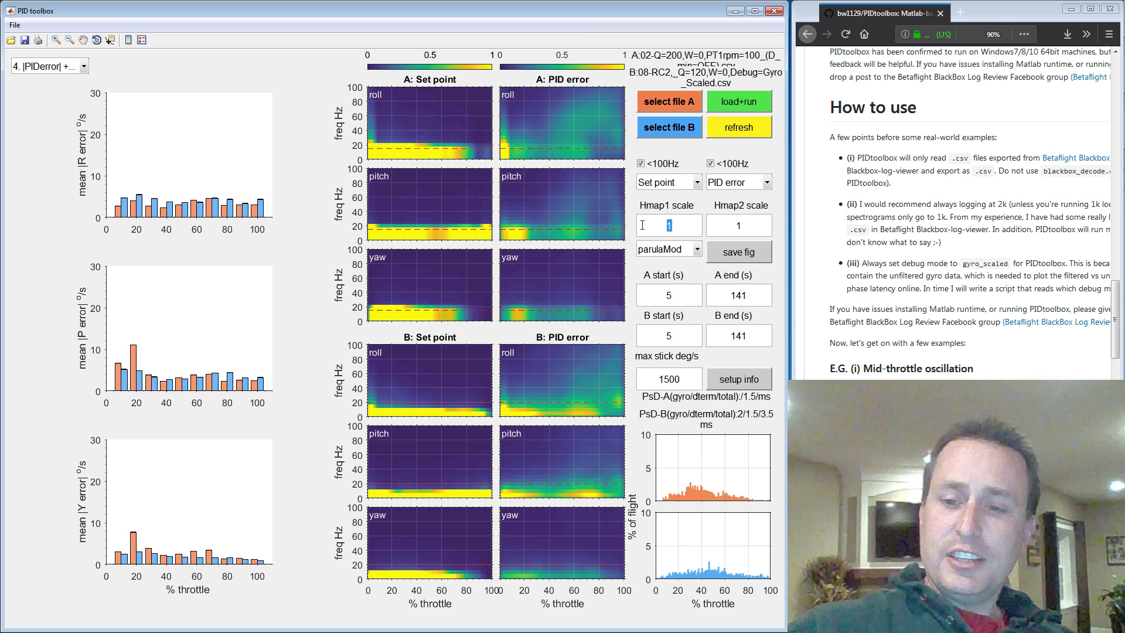
Step: Enter .5 in both the Hmap1 and Hmap2 scale boxes and redraw the heat maps
type(".5")
left_click(752, 232)
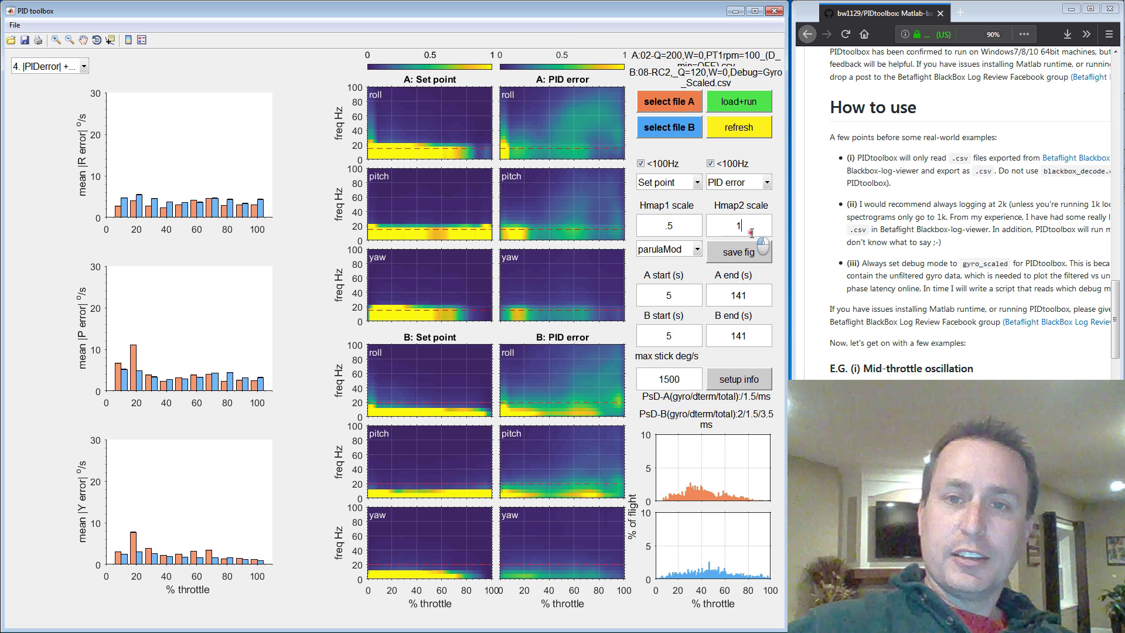
left_click_drag(752, 233, 704, 228)
type(".5")
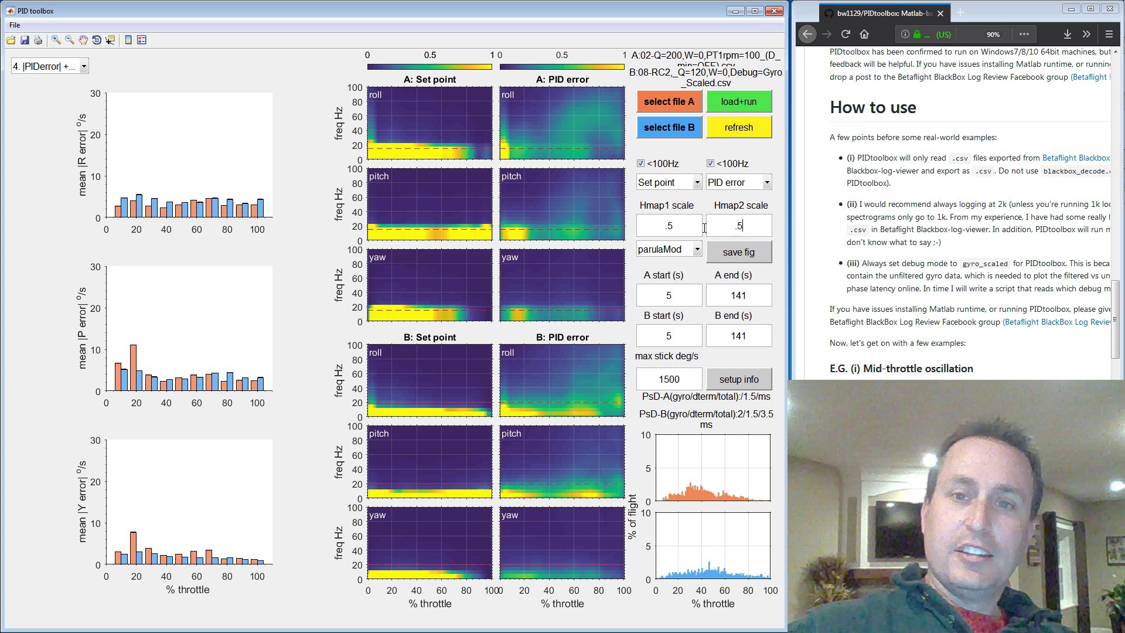
key("Return")
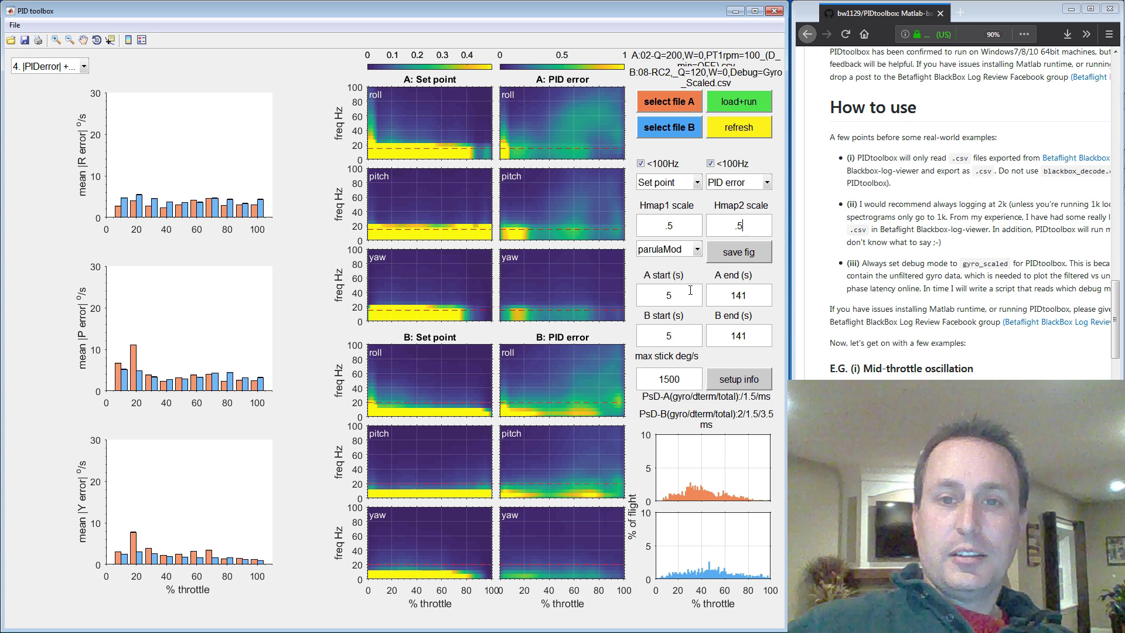
left_click(686, 297)
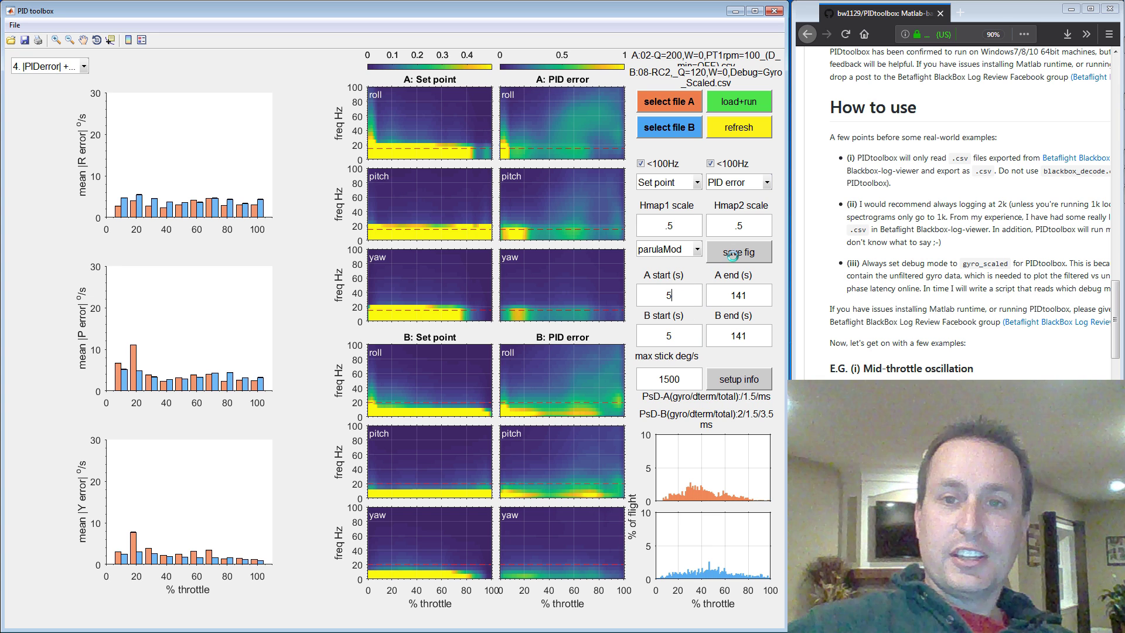
left_click(742, 228)
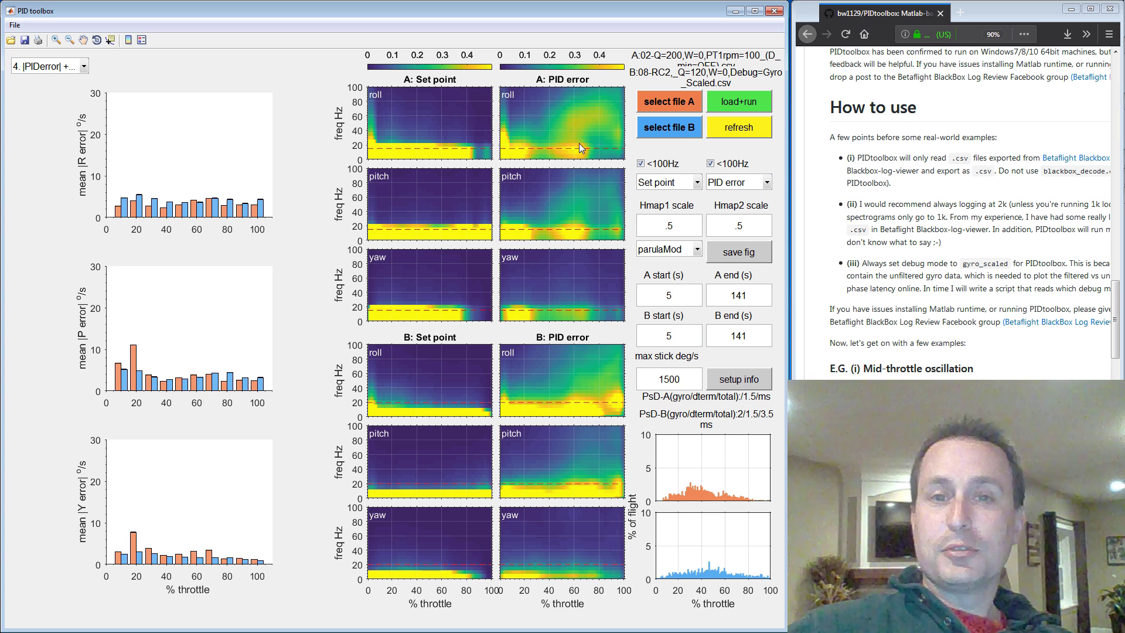
Step: Apply the linearREDcmap colour scheme and change the max stick rate from 1500 to 1000 deg/s
left_click(686, 248)
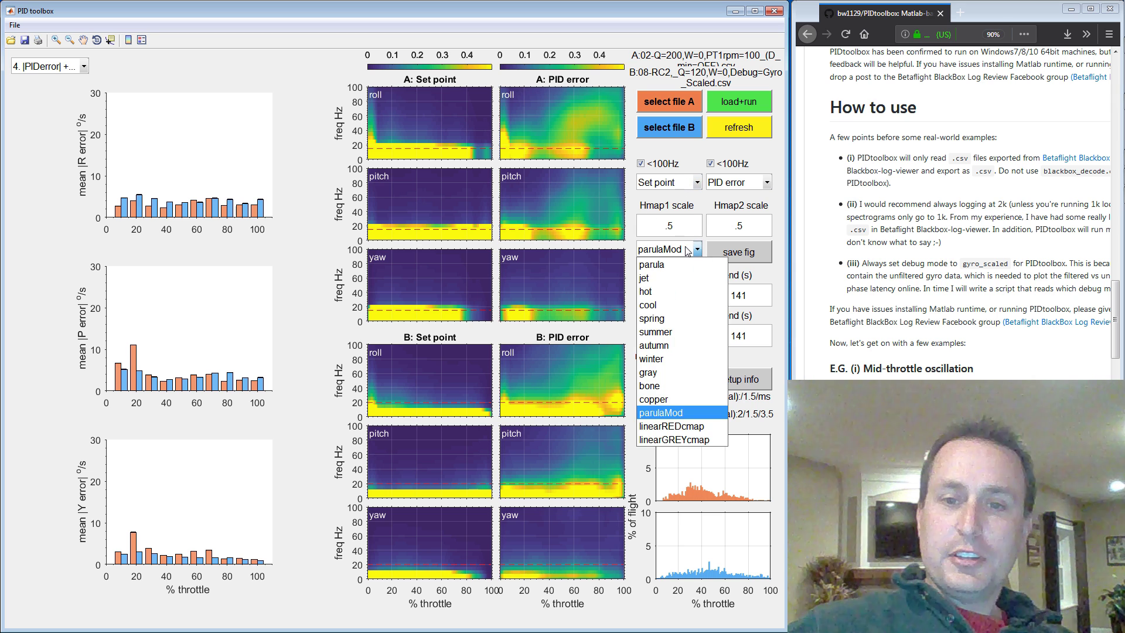
left_click(710, 426)
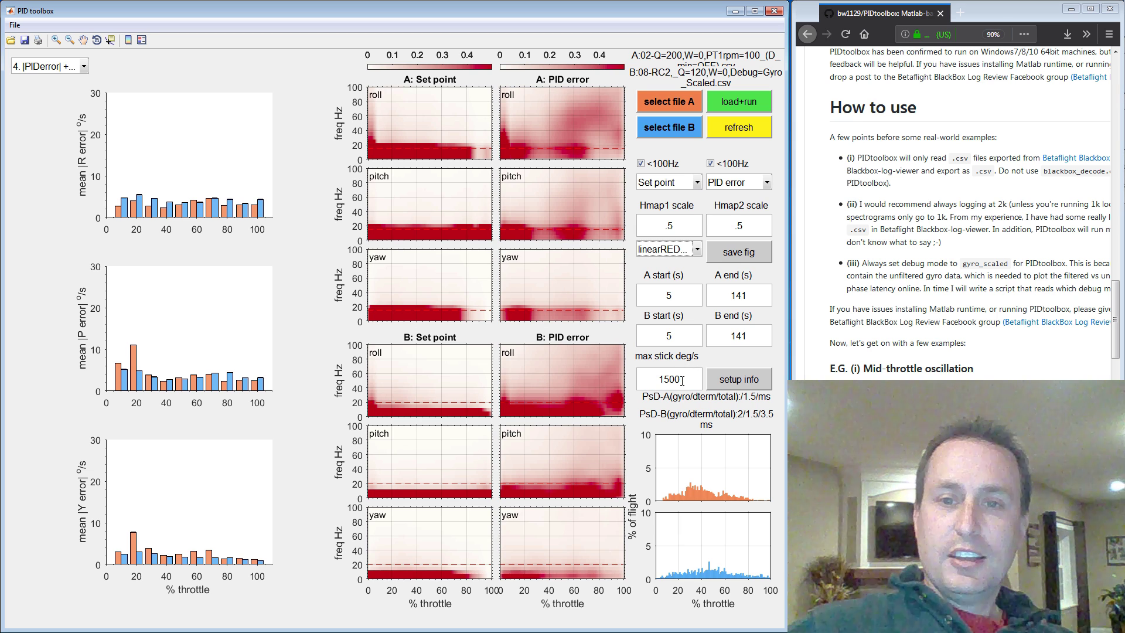
left_click(681, 379)
left_click_drag(690, 384, 644, 388)
type("1000")
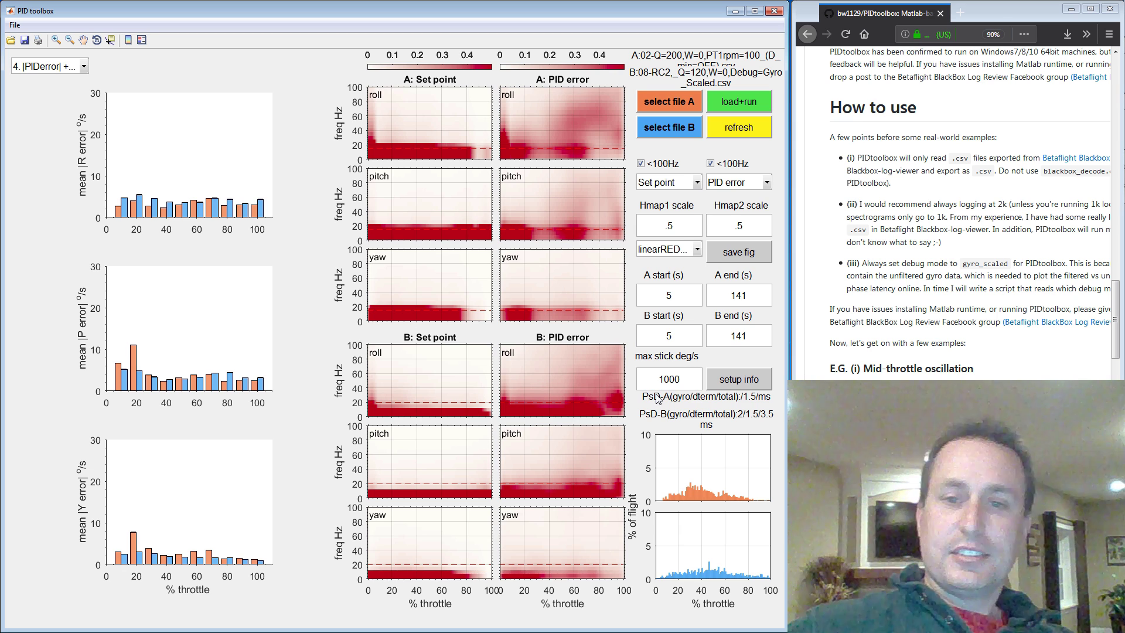
double_click(682, 384)
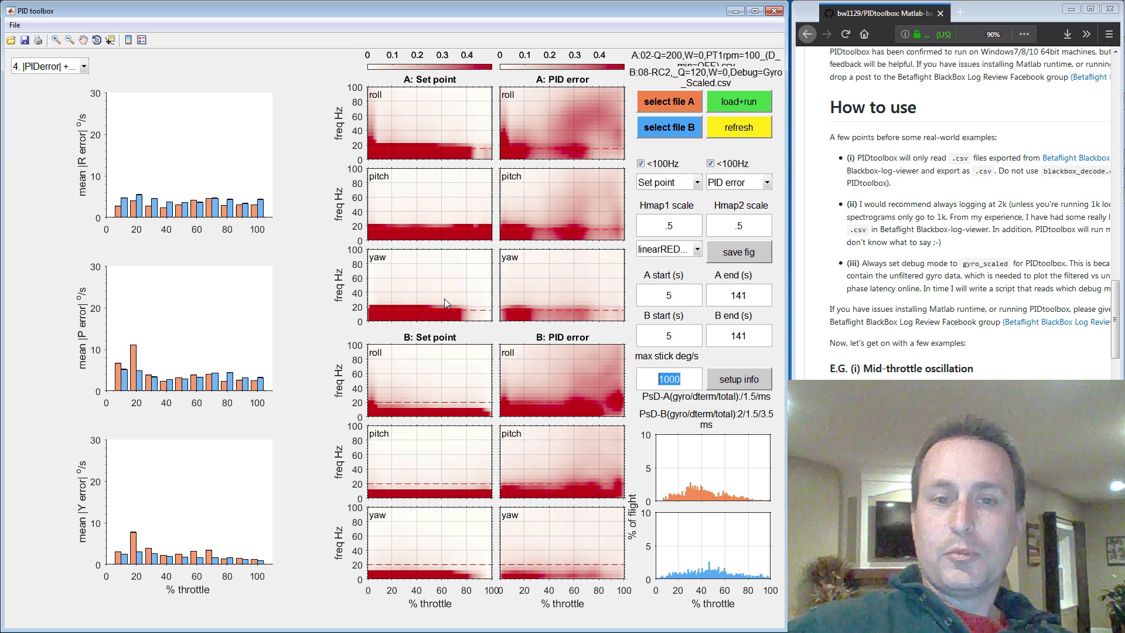
Step: Show Error-SetPt spec in the first heat-map slot and redraw the plots
left_click(679, 182)
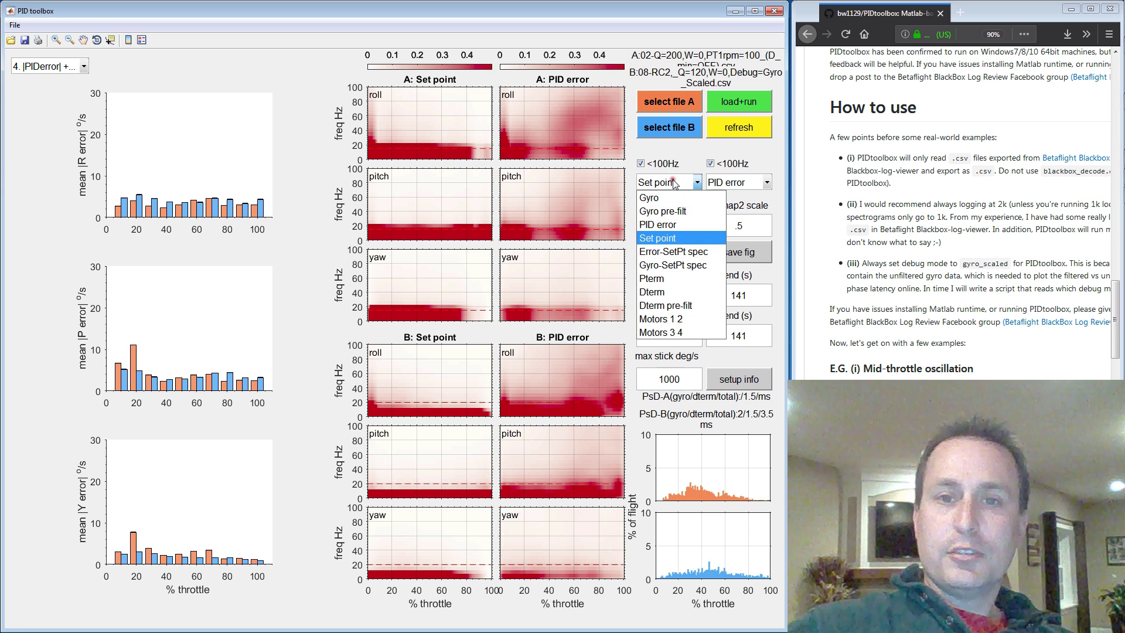
left_click(652, 253)
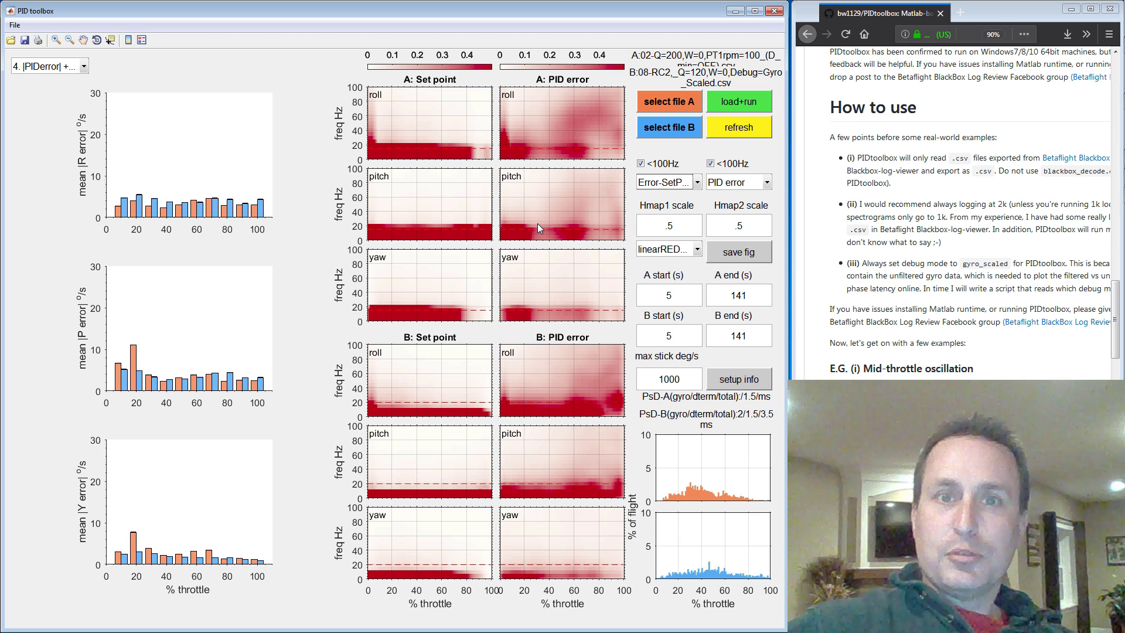
left_click(741, 136)
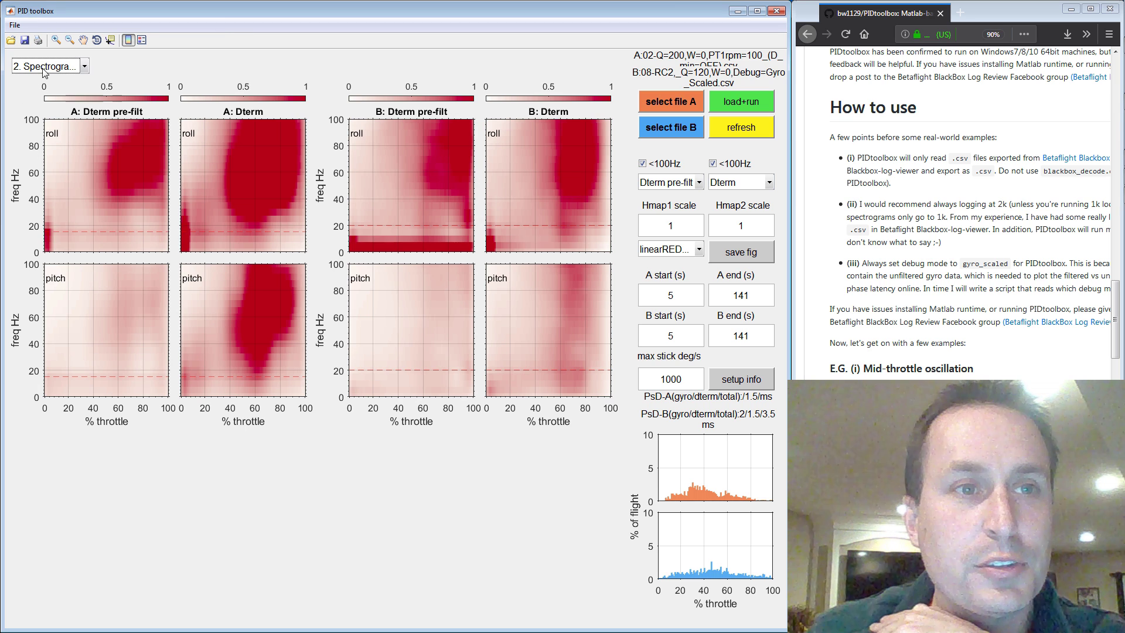
left_click(45, 70)
left_click(46, 69)
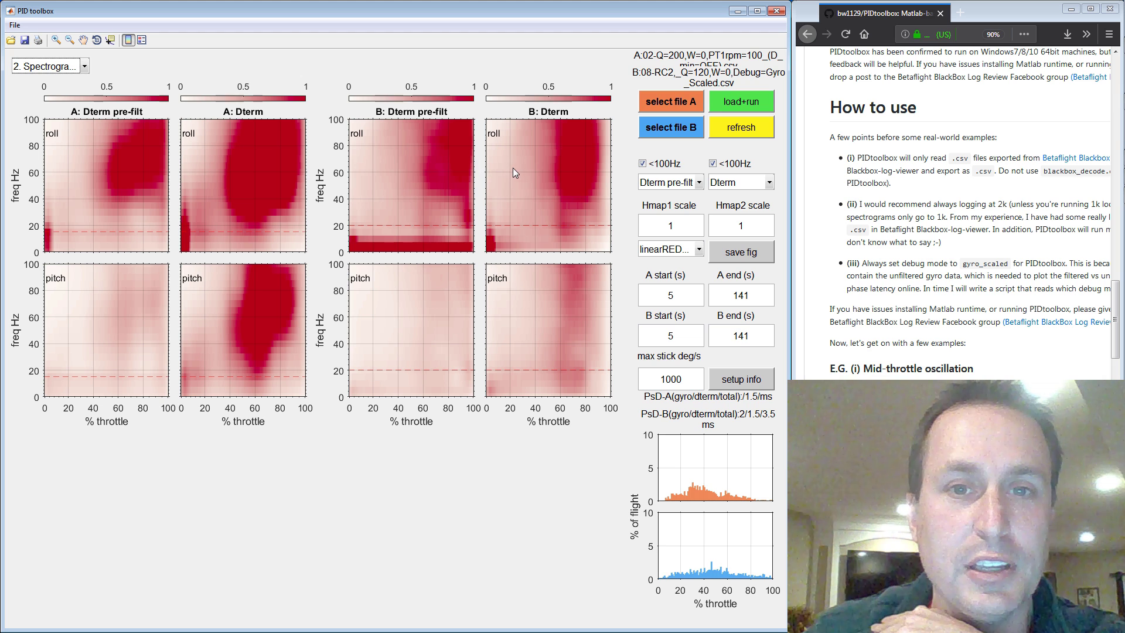
left_click_drag(689, 223, 663, 227)
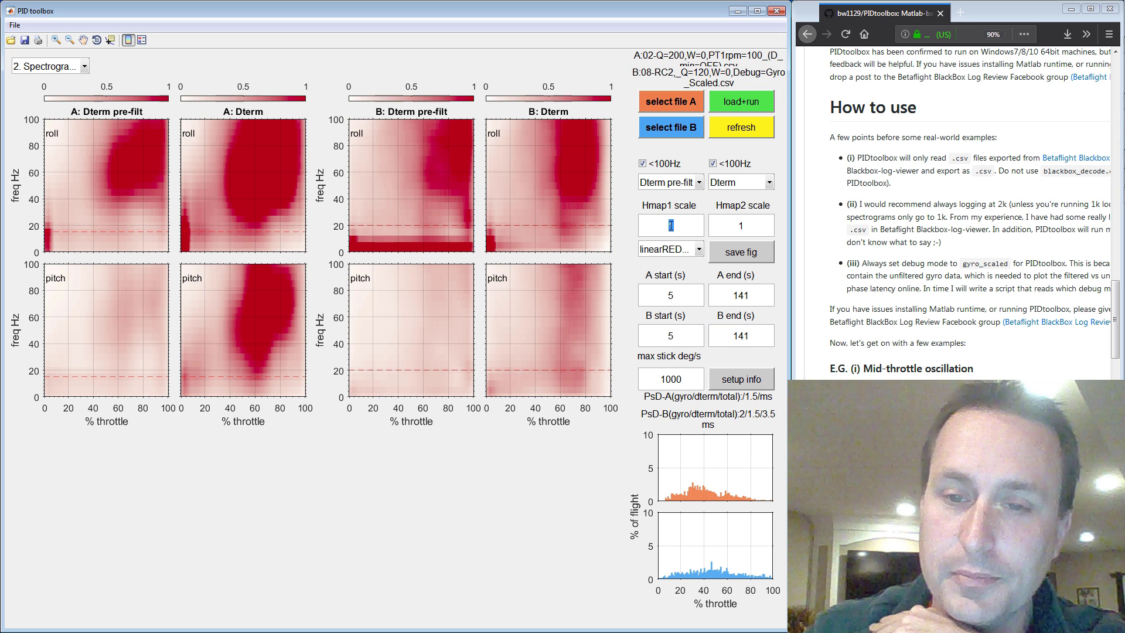
Step: Replace the Hmap1 and Hmap2 scale values with 1.5 to redraw the D-term heat maps
key("BackSpace")
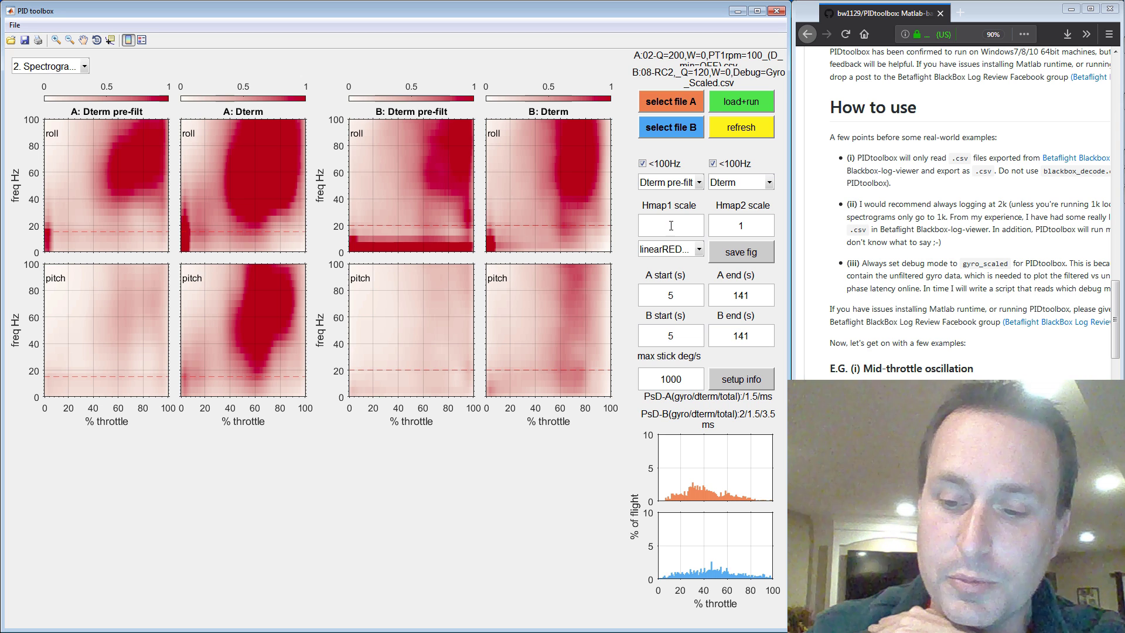
type("1.5")
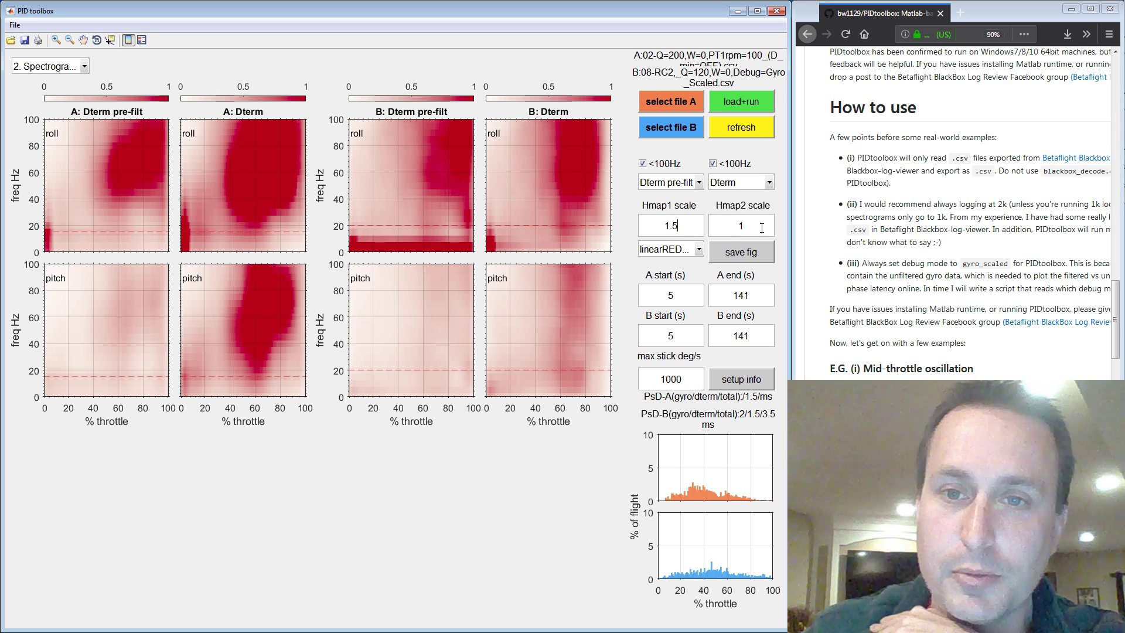
double_click(762, 228)
type("1.5")
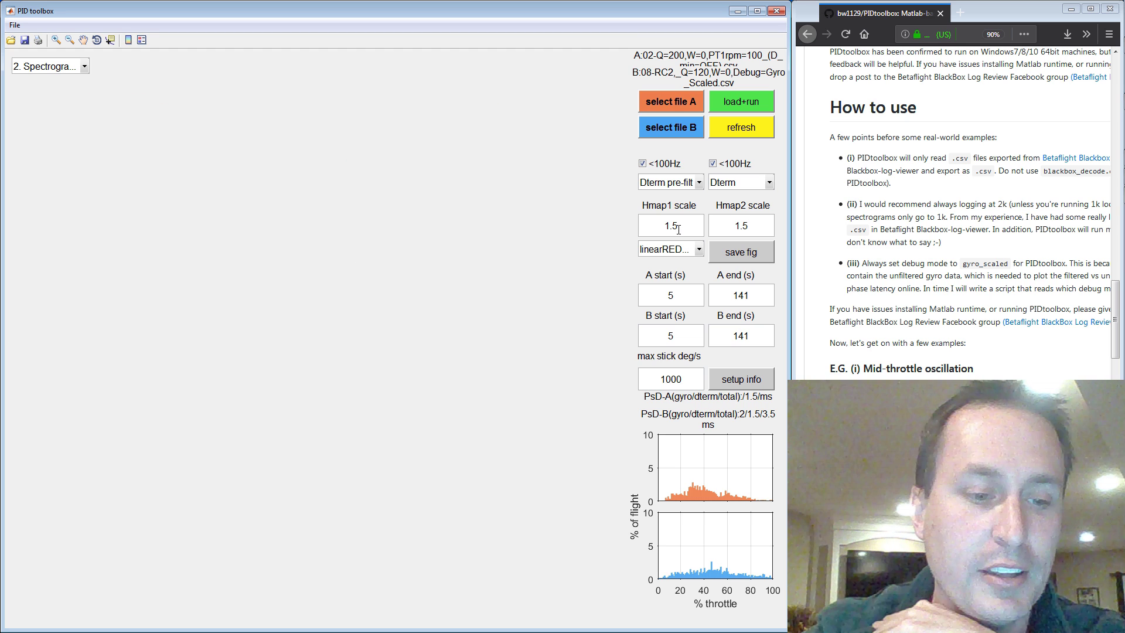
key("Tab")
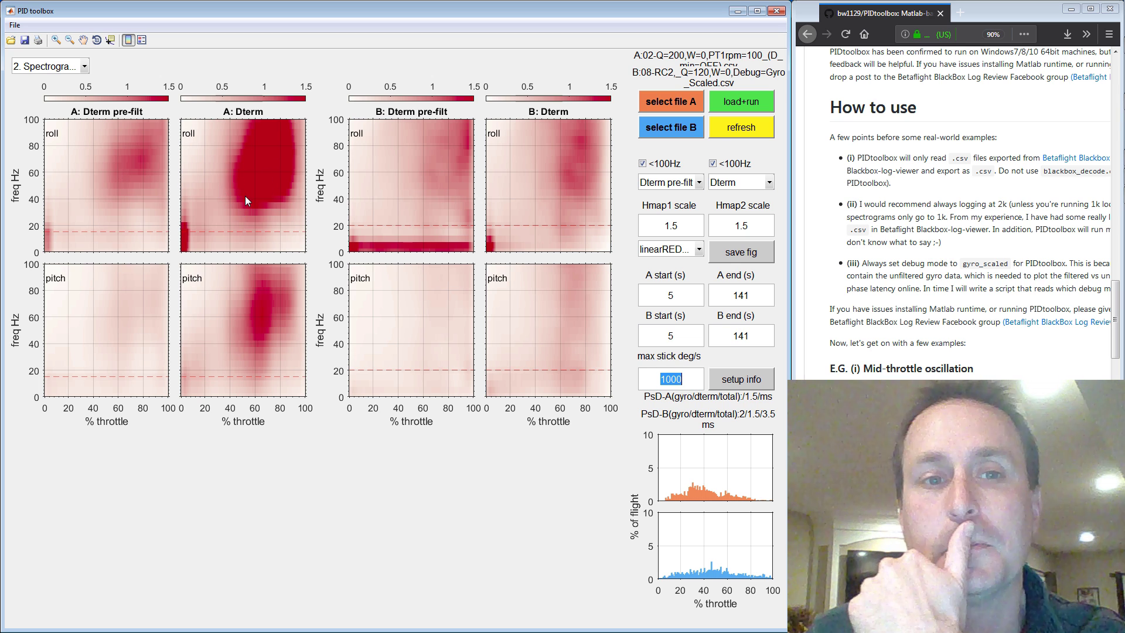
Step: Uncheck <100Hz for files A and B so the spectrograms extend to 1000 Hz
left_click(667, 165)
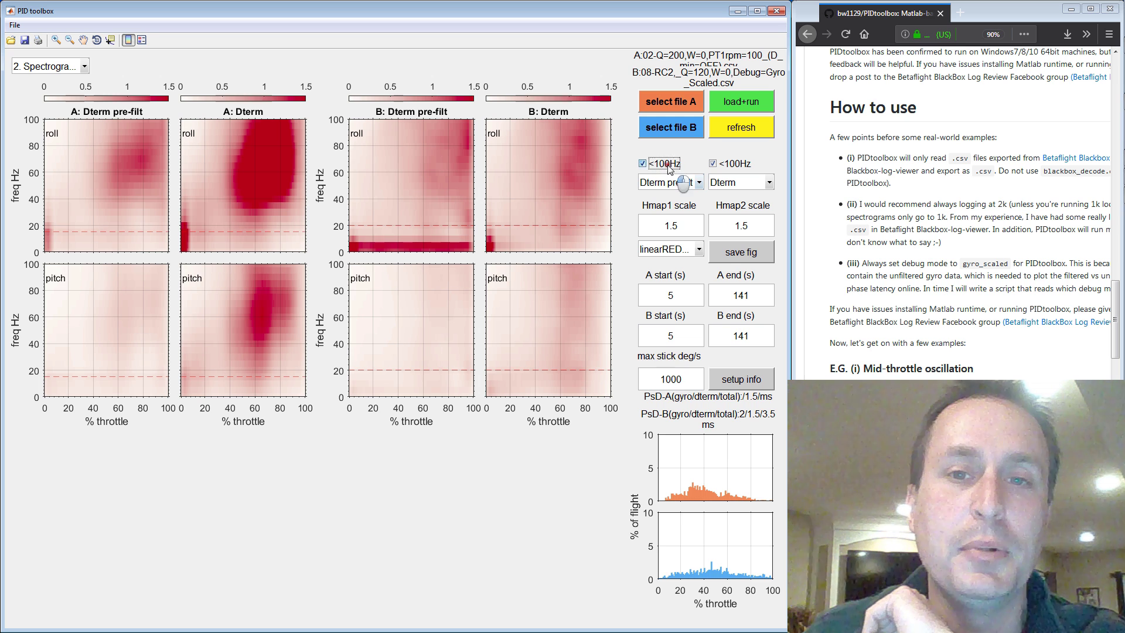
left_click(713, 163)
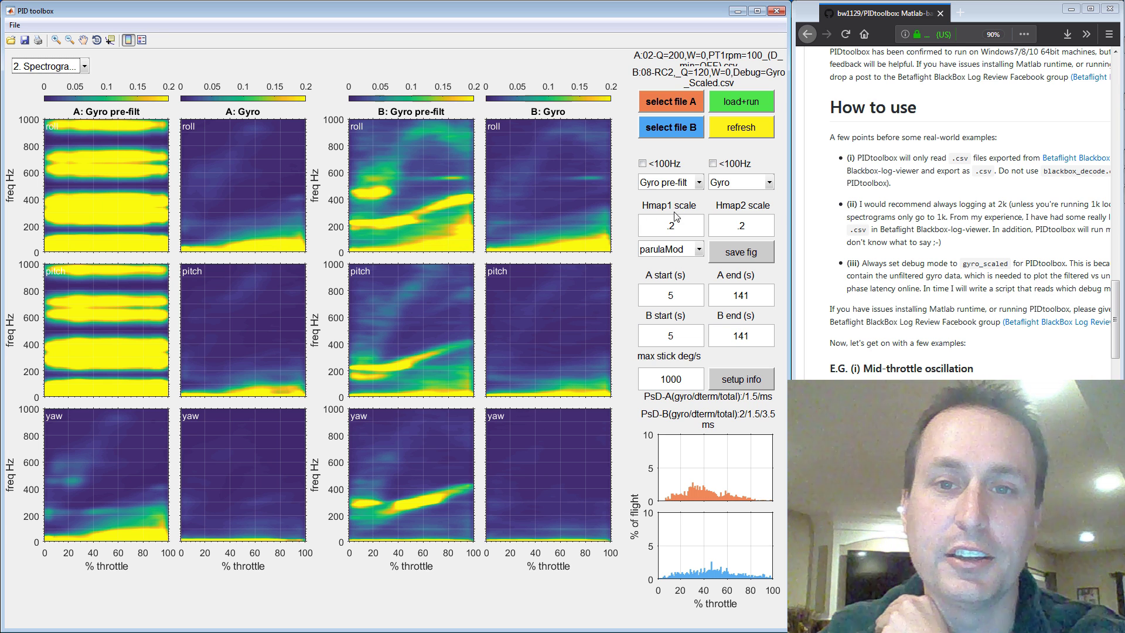
Step: Commit the .2 heat-map scale to redraw the Gyro pre-filt and Gyro maps
key("Tab")
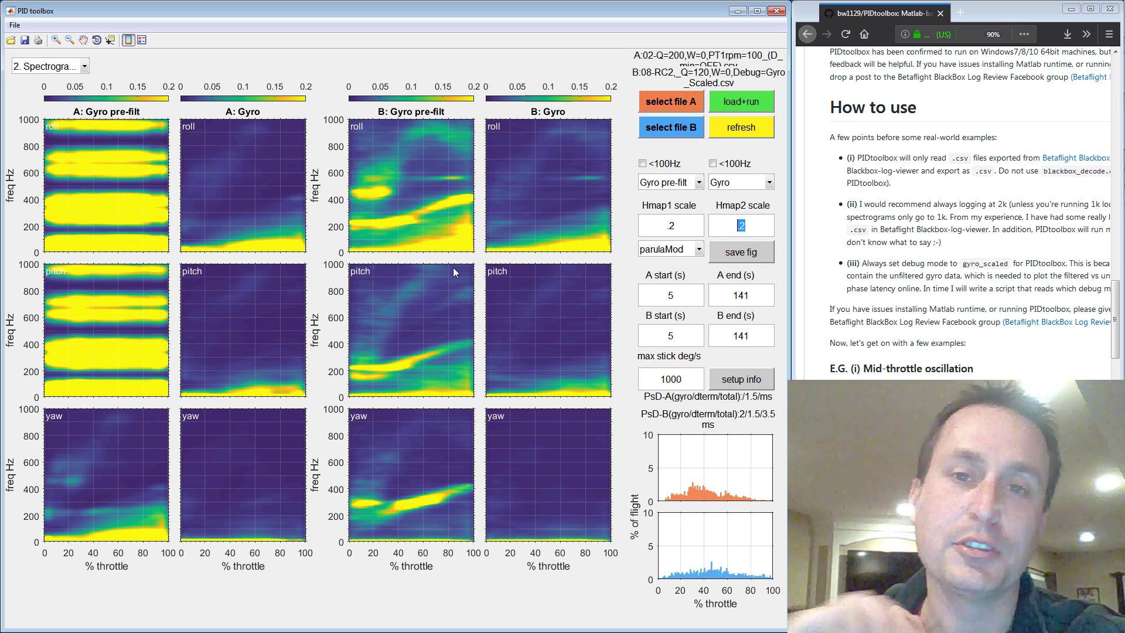
Step: Check the plot layout list, leaving it on '2. Spectrogram only'
left_click(66, 67)
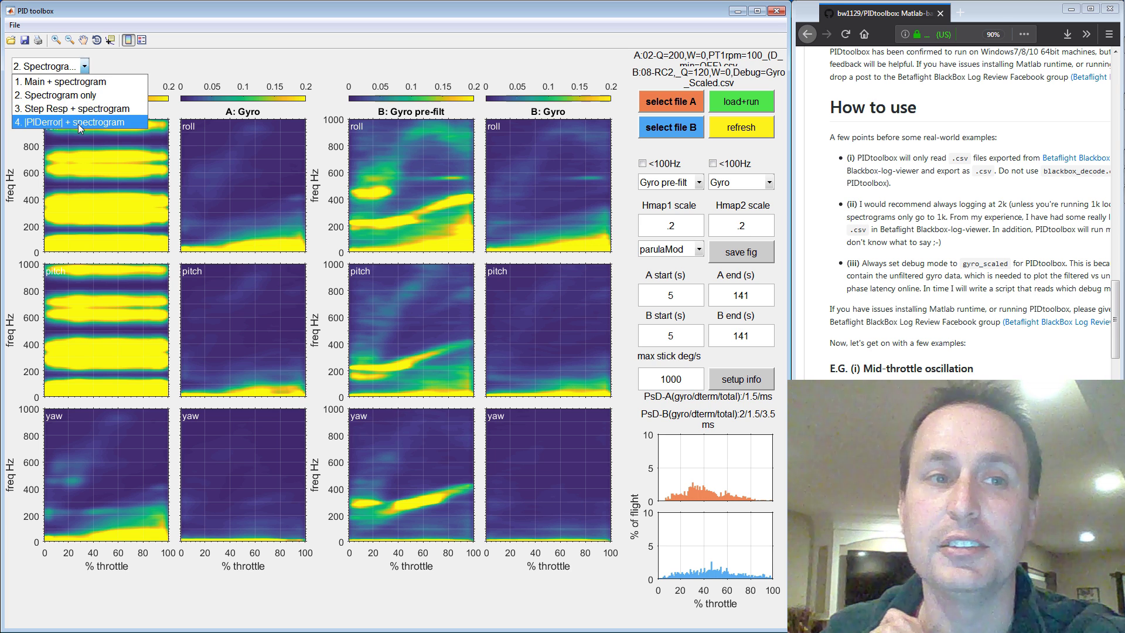
left_click(332, 14)
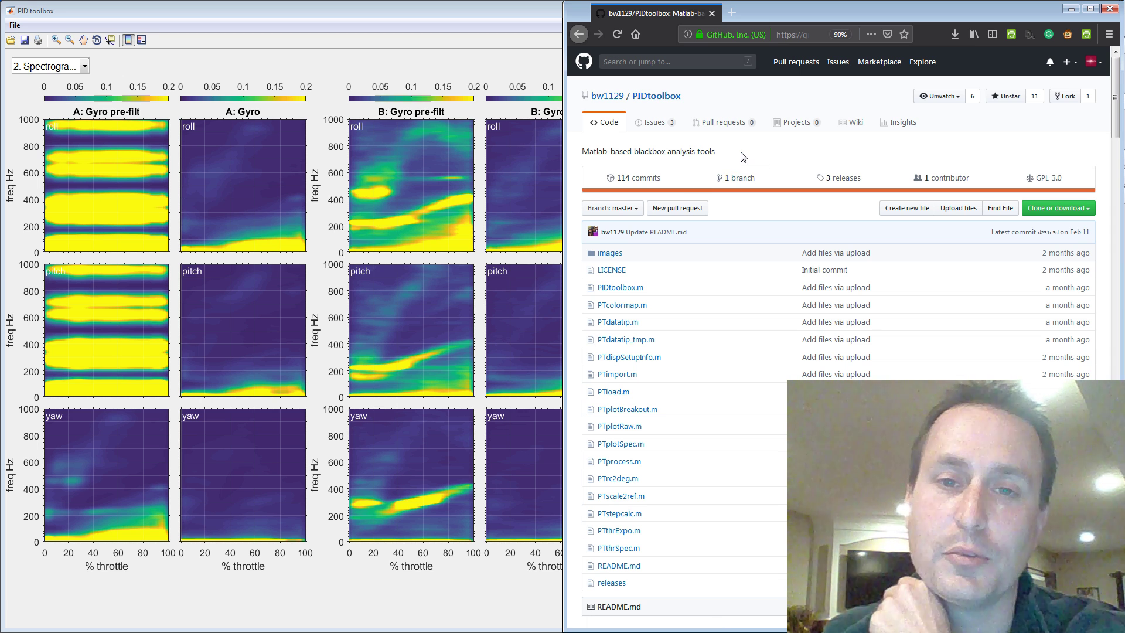
Step: Scroll the bw1129/PIDtoolbox page past the file list down to the README
scroll(744, 158, "down", 10)
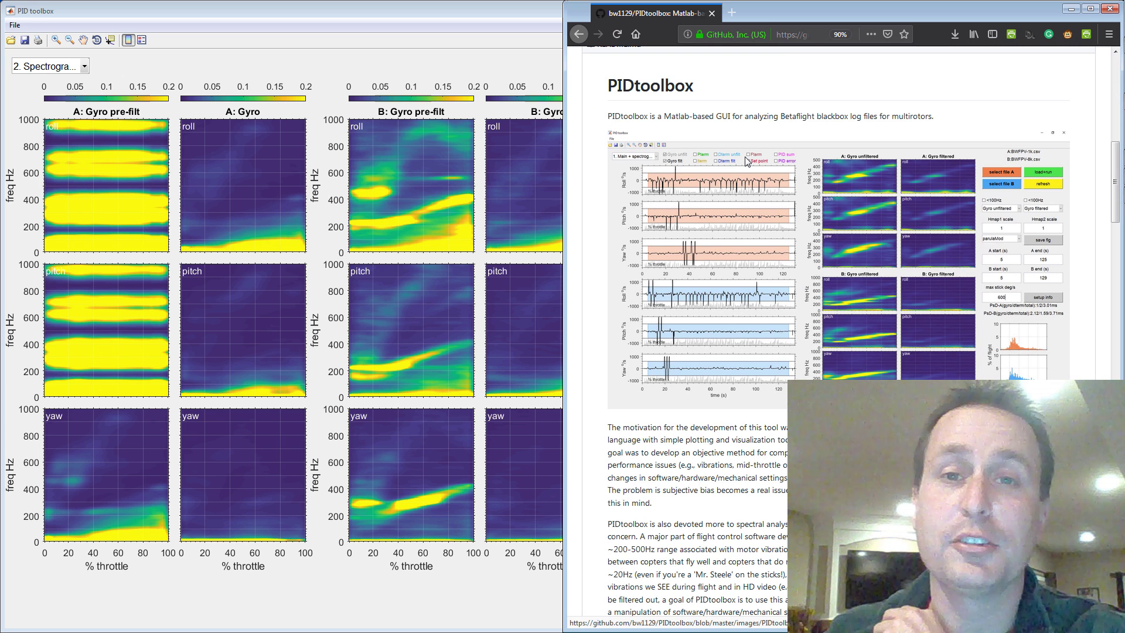